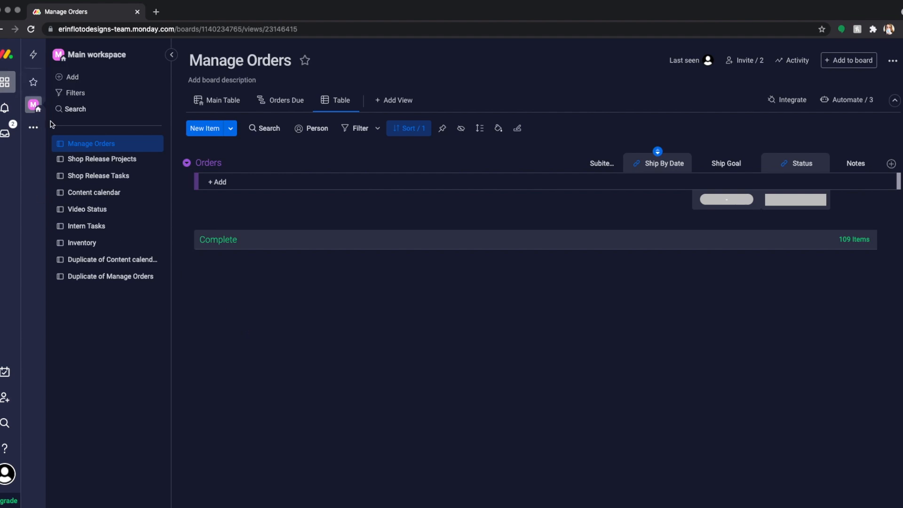
Step: Create a new workspace named Household
left_click(33, 129)
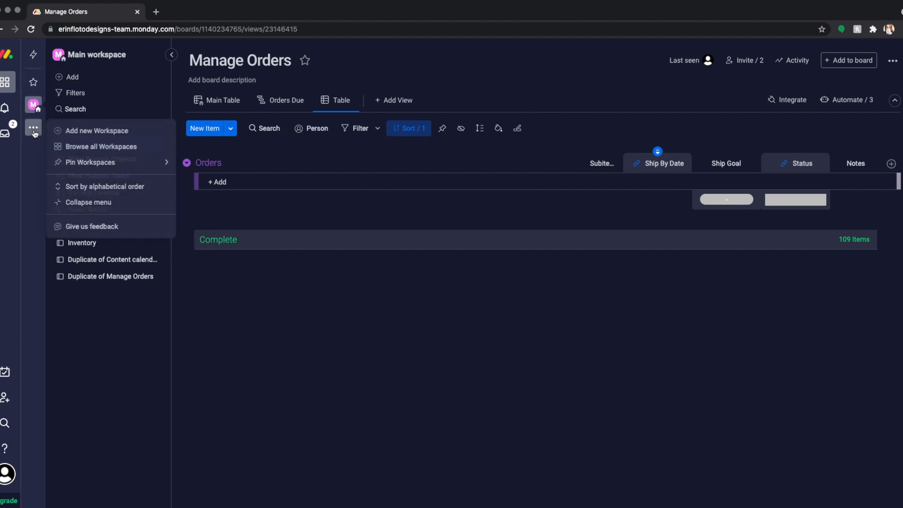
left_click(79, 133)
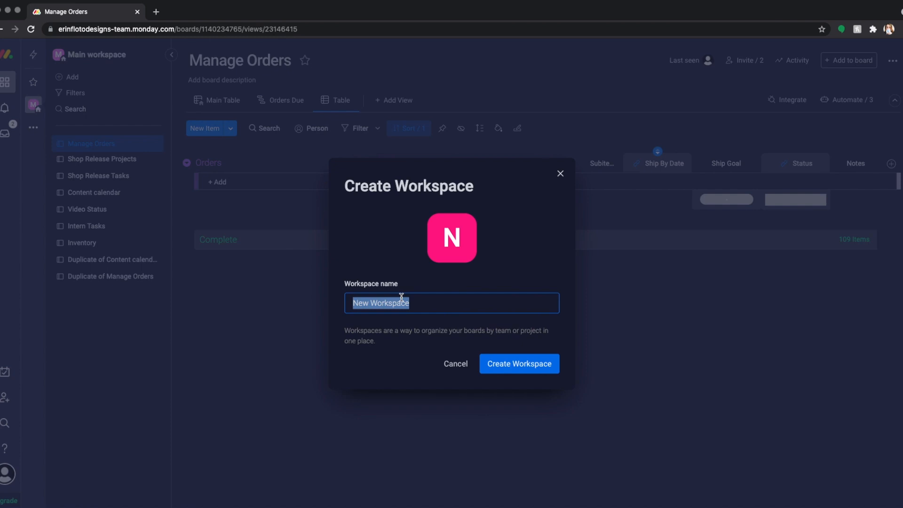
type("Household")
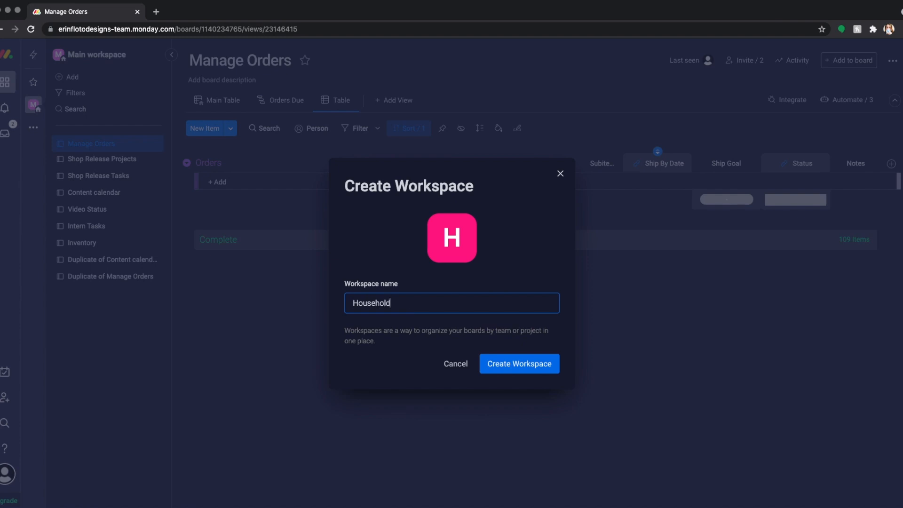
left_click(529, 365)
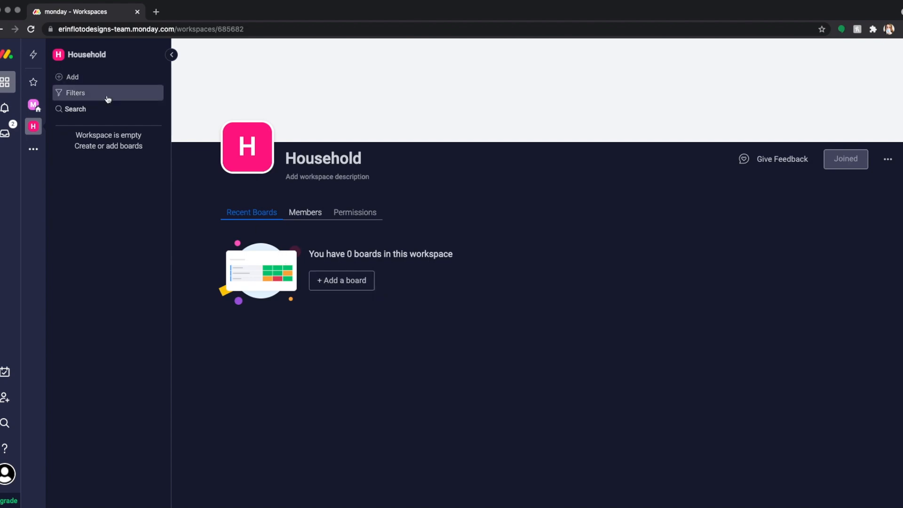
Step: Browse the template center's recommended, Operations and Design templates for the Household workspace, and close it without choosing one
left_click(81, 79)
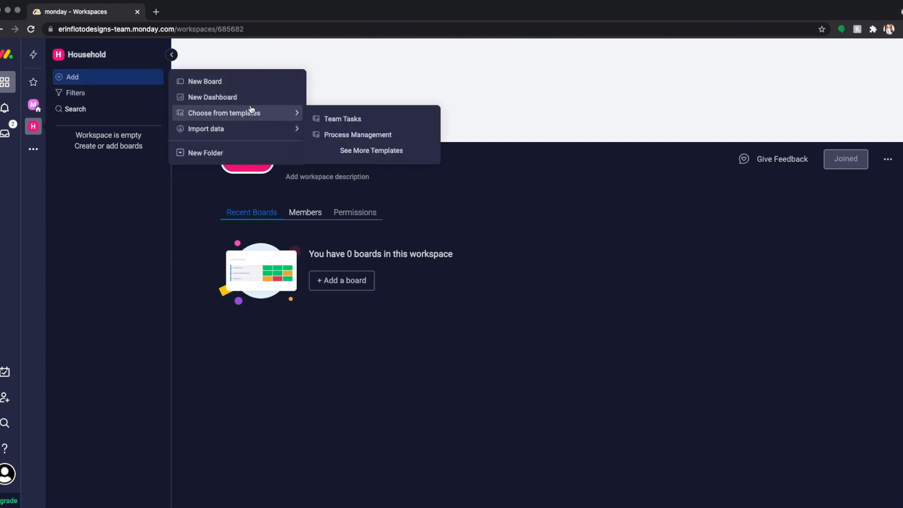
mouse_move(262, 114)
left_click(374, 153)
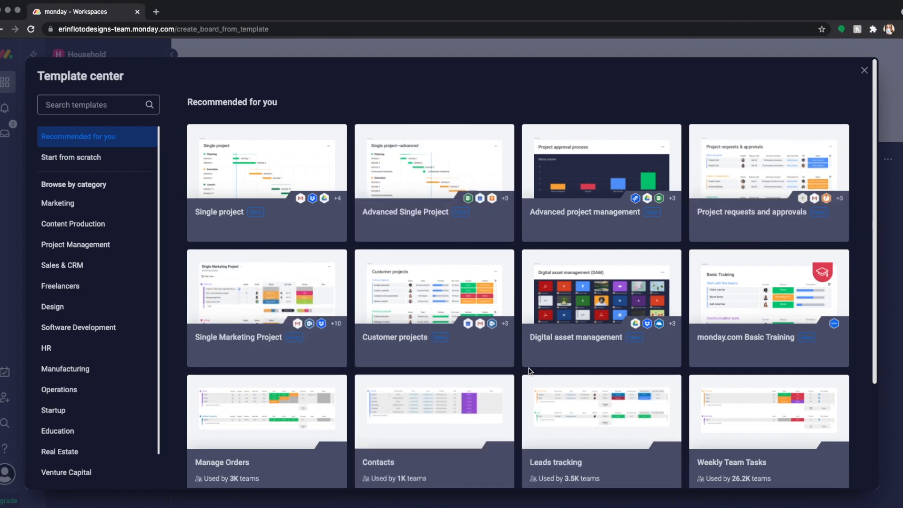
scroll(588, 376, "down", 1)
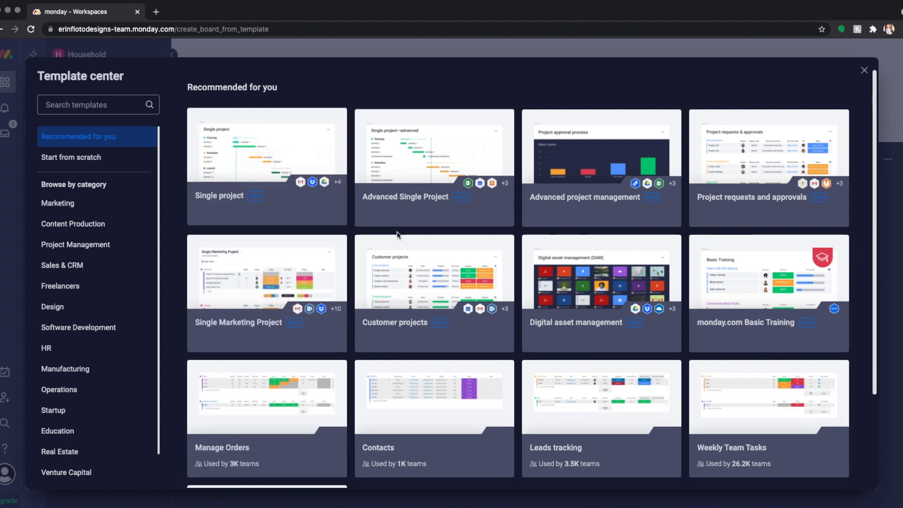
scroll(400, 235, "down", 3)
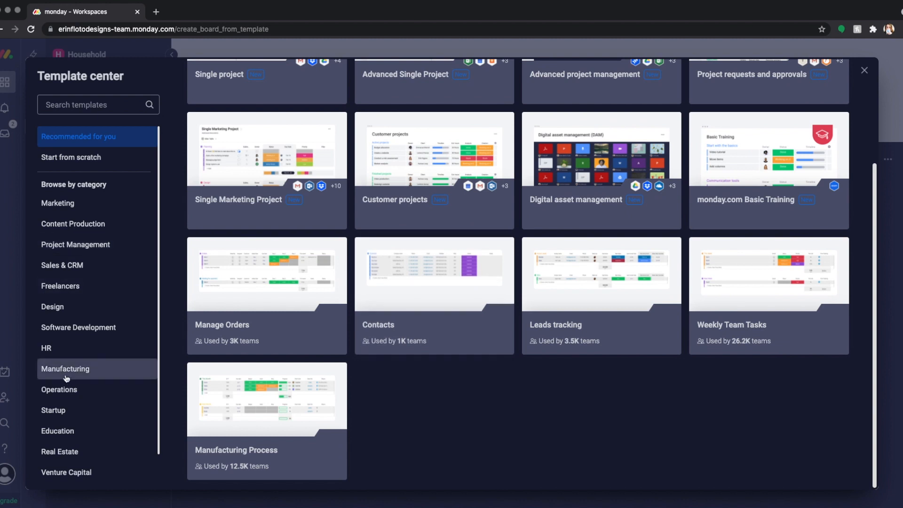
left_click(76, 390)
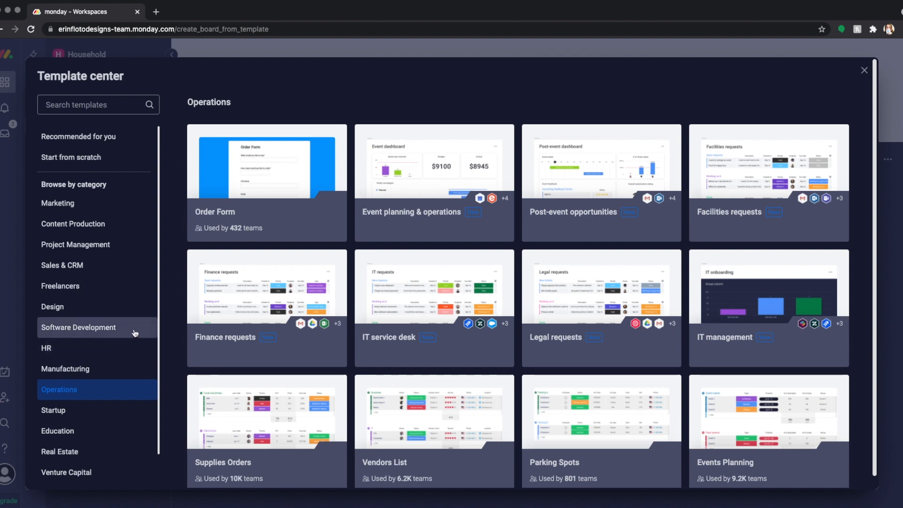
left_click(121, 308)
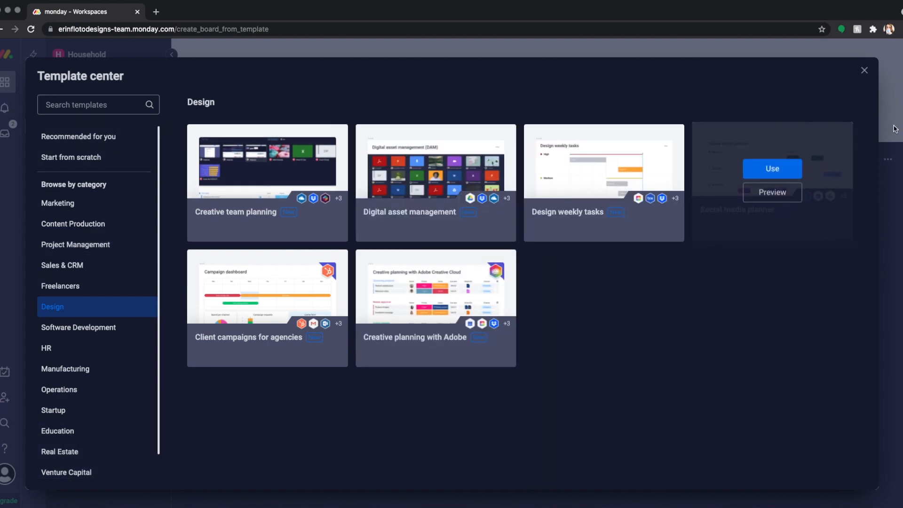
left_click(868, 72)
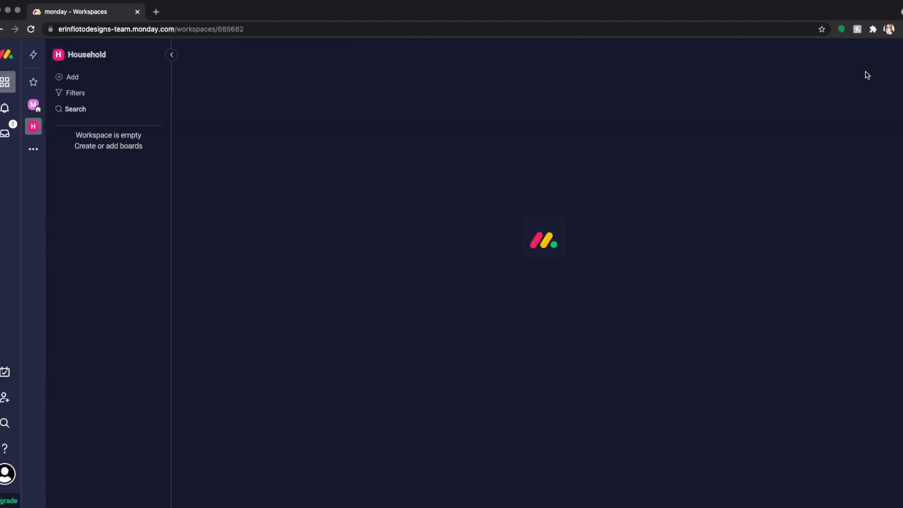
Step: Open the Duplicate of Content calendar board in the Main workspace and look over its item groups
left_click(31, 106)
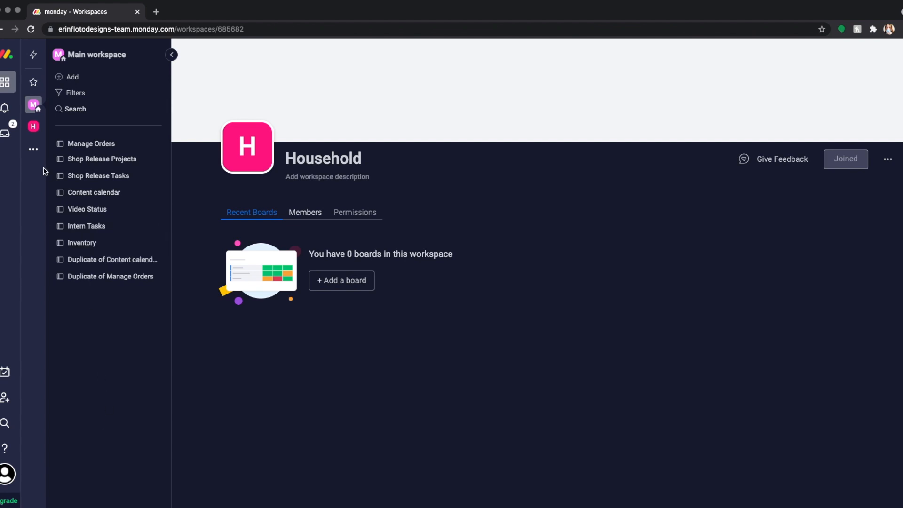
left_click(114, 267)
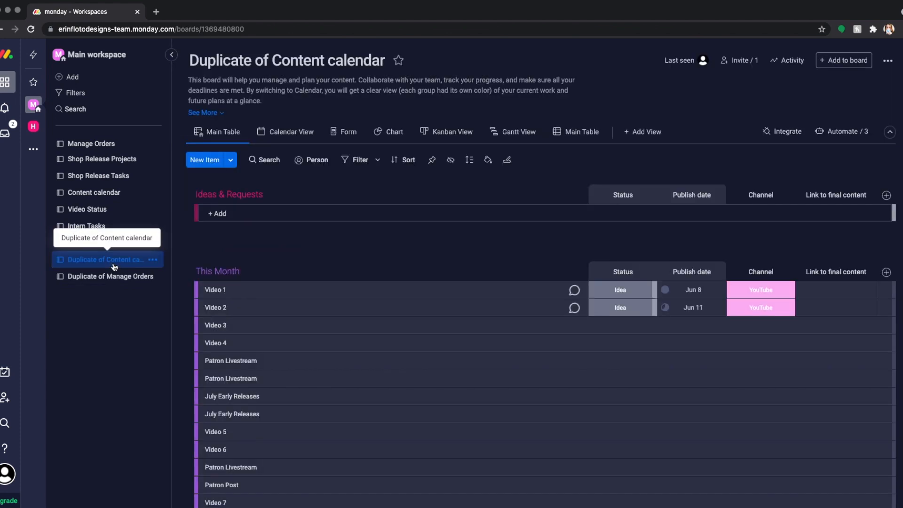
scroll(414, 262, "down", 3)
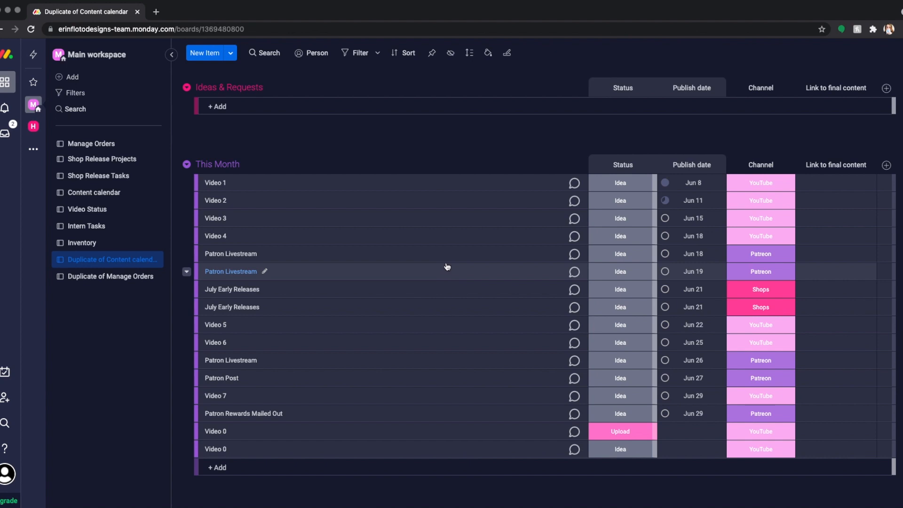
scroll(333, 273, "up", 2)
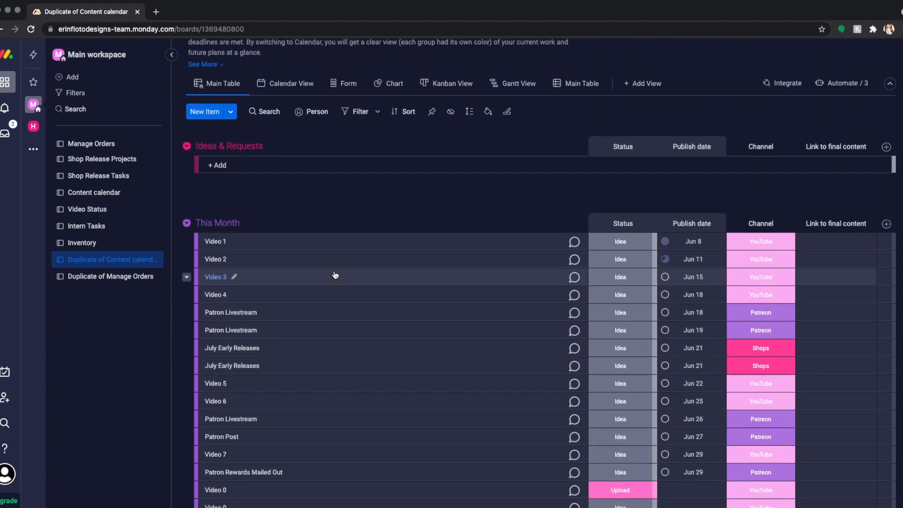
scroll(335, 275, "up", 2)
scroll(336, 275, "down", 4)
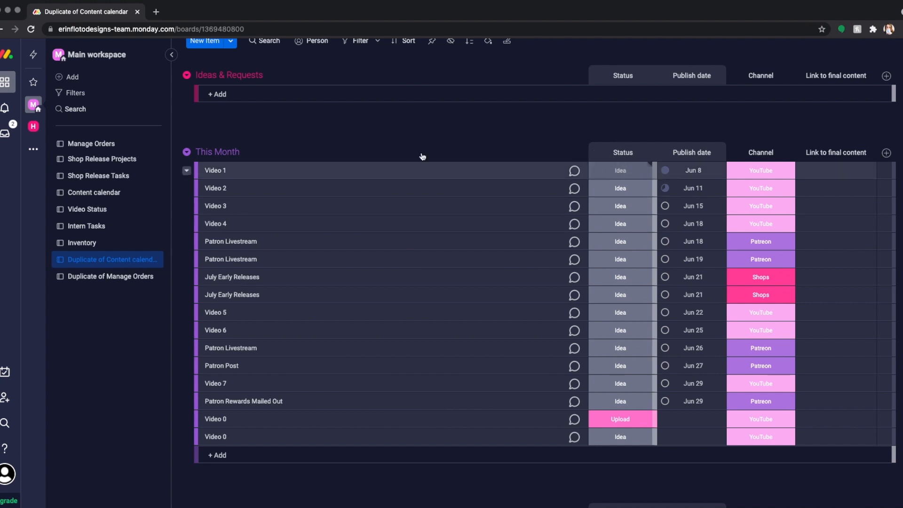
Step: Set Video 1's status to Film and review the labels available for its status and channel
left_click(630, 176)
left_click(630, 221)
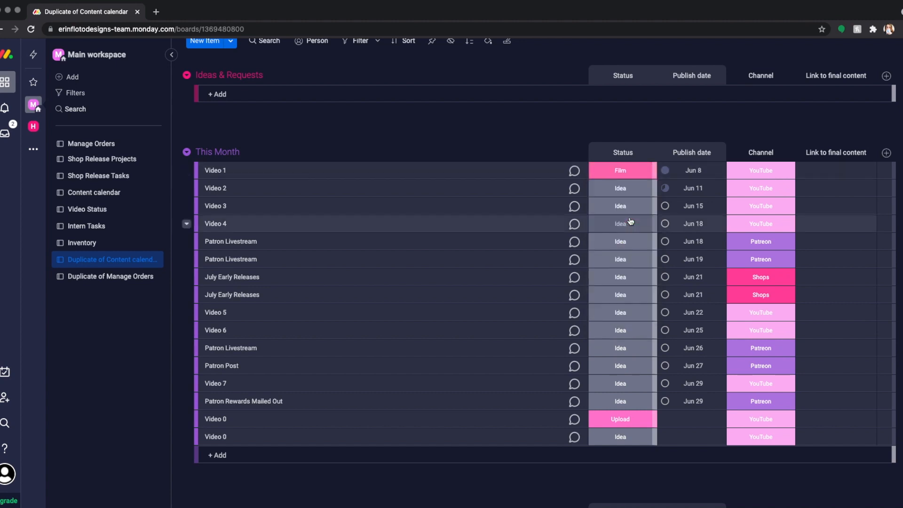
left_click(640, 173)
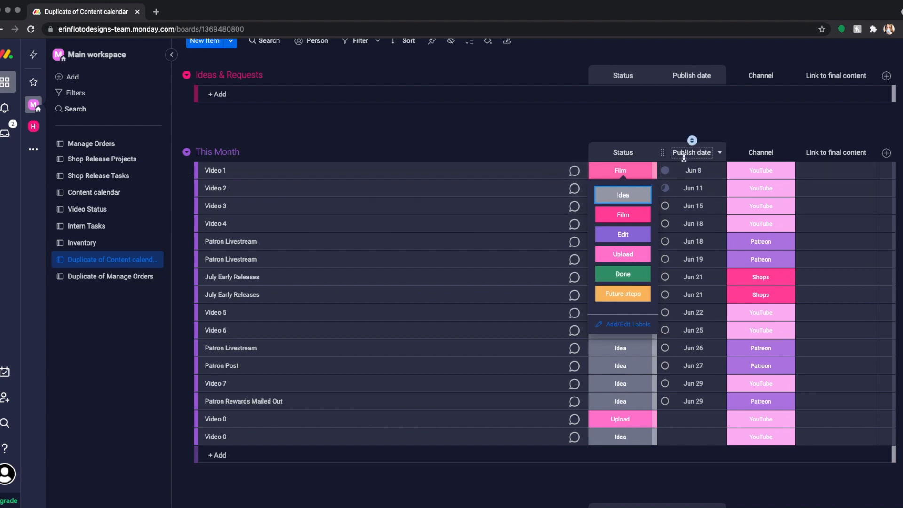
left_click(637, 178)
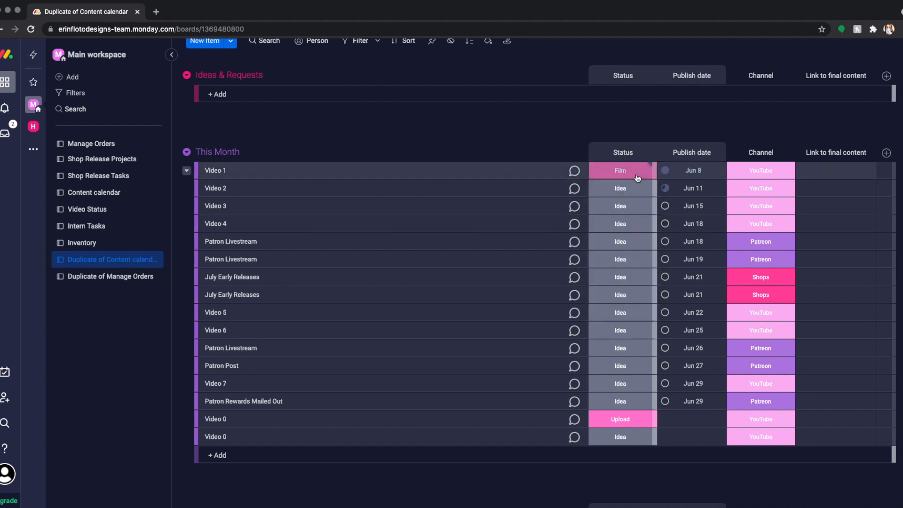
left_click(771, 175)
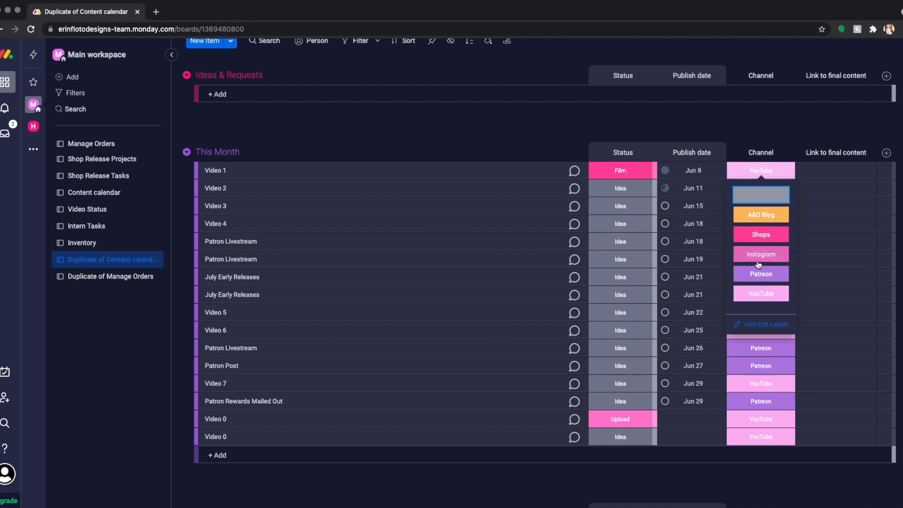
left_click(767, 170)
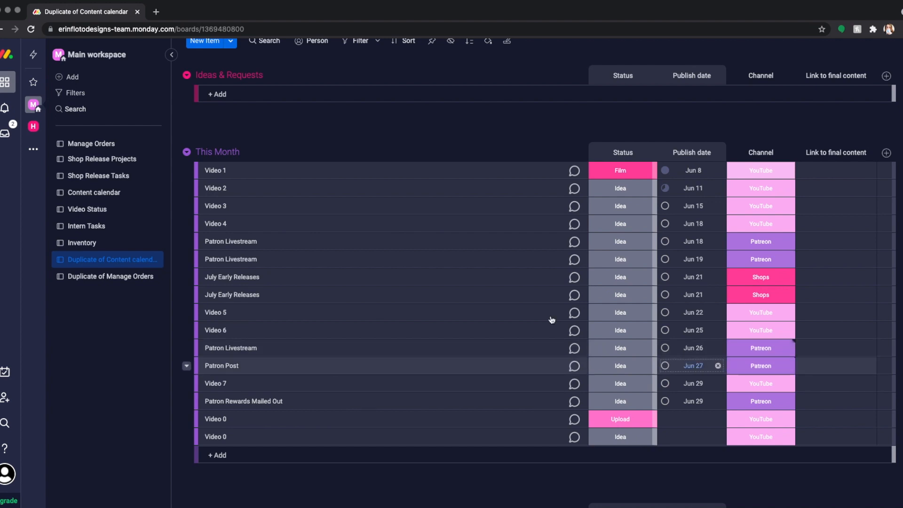
Step: Look at the board's items in the Calendar View and return to the Main Table
scroll(305, 226, "up", 4)
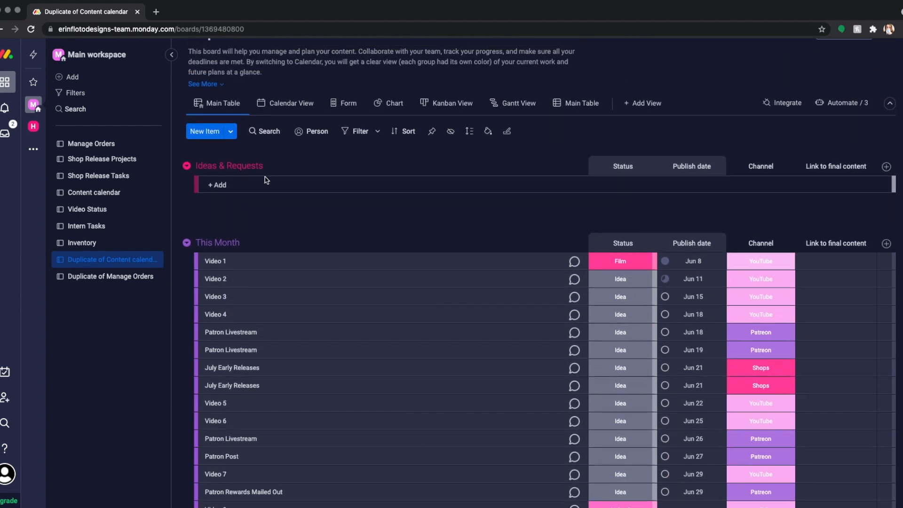
scroll(267, 180, "up", 1)
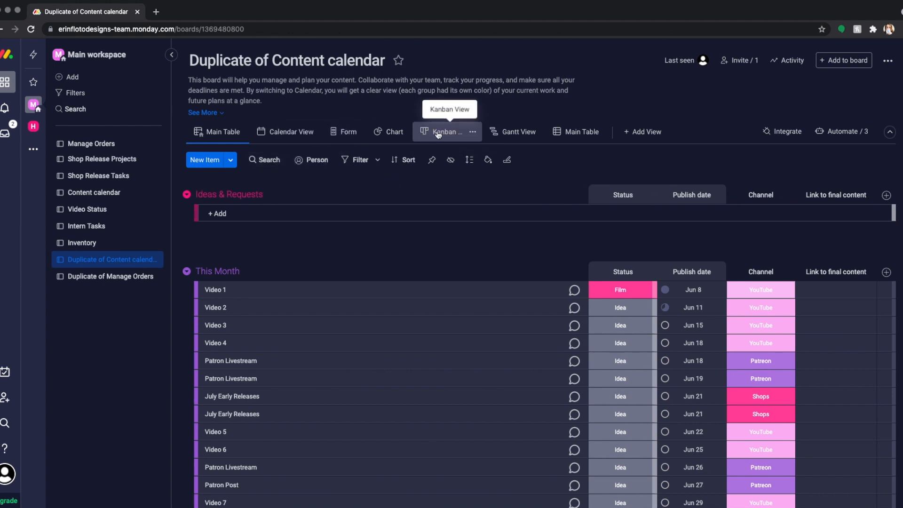
left_click(301, 133)
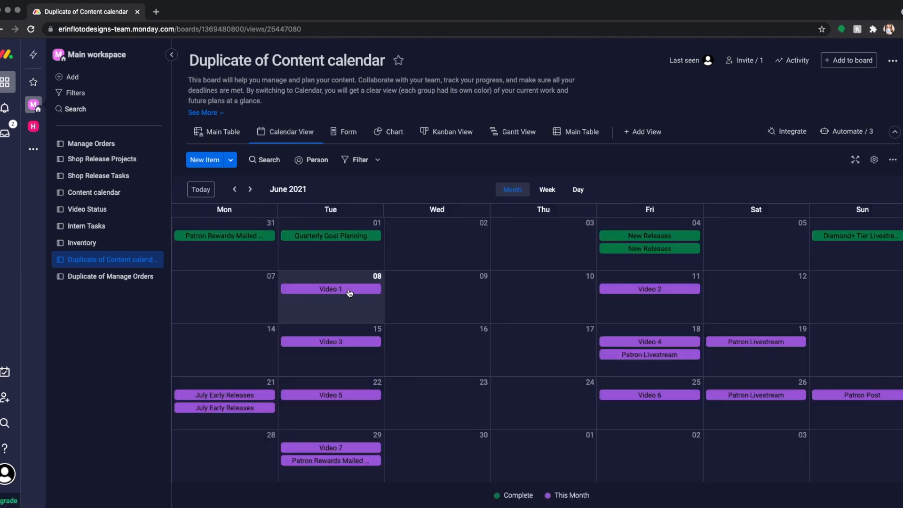
left_click(220, 130)
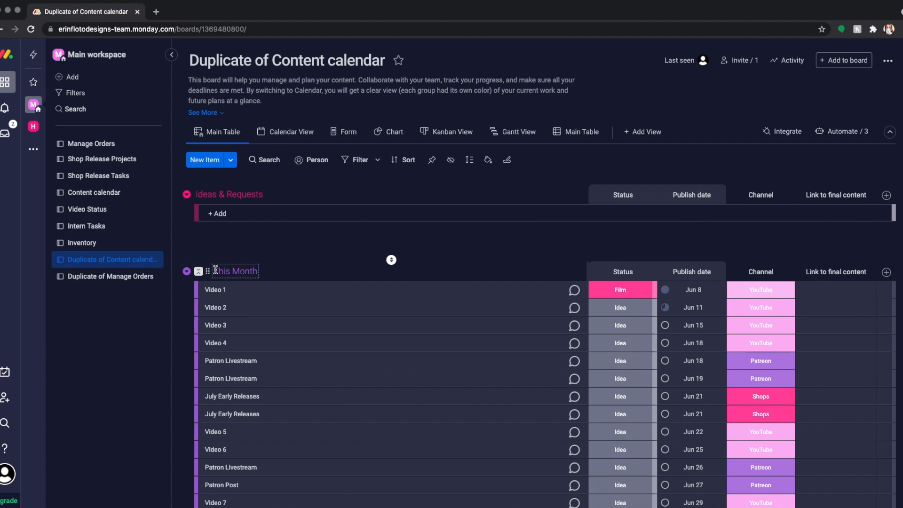
Step: Rename the This Month group as YouTube and check the group in the Calendar View
left_click(255, 271)
left_click_drag(255, 270, 210, 273)
type("YouTube")
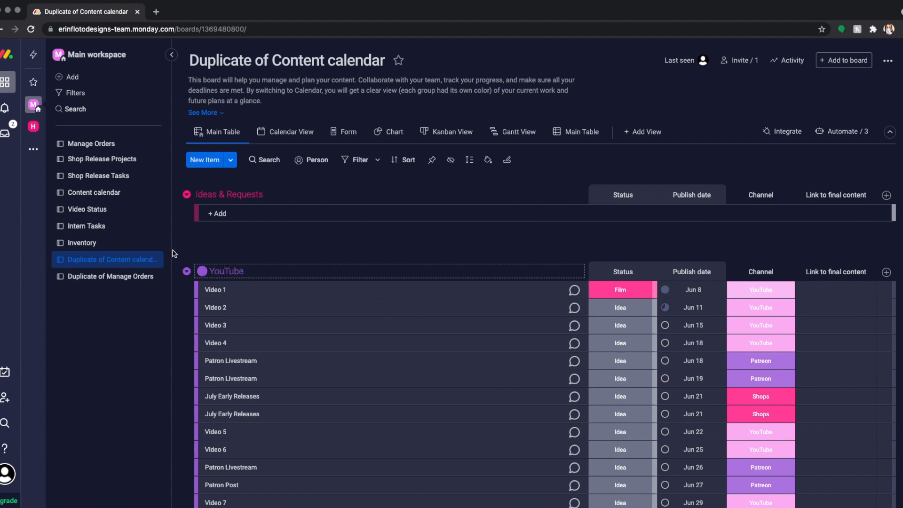
left_click(222, 252)
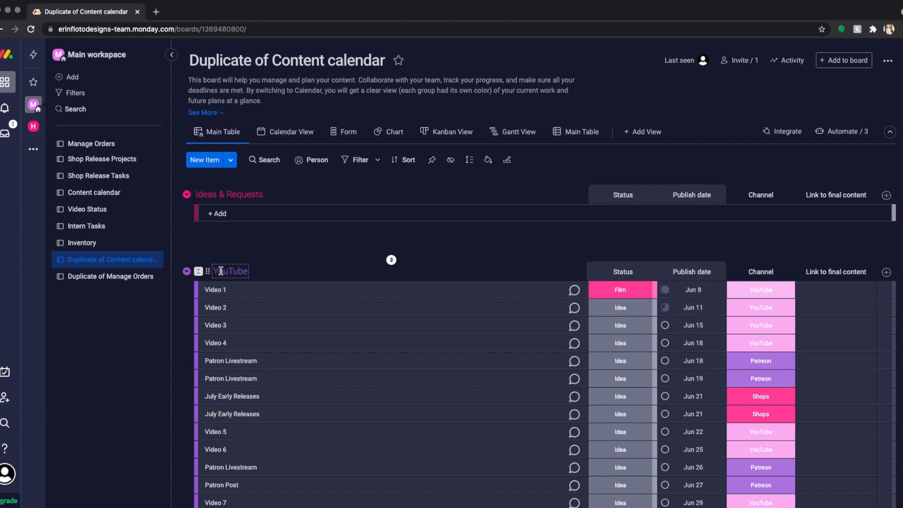
left_click(287, 132)
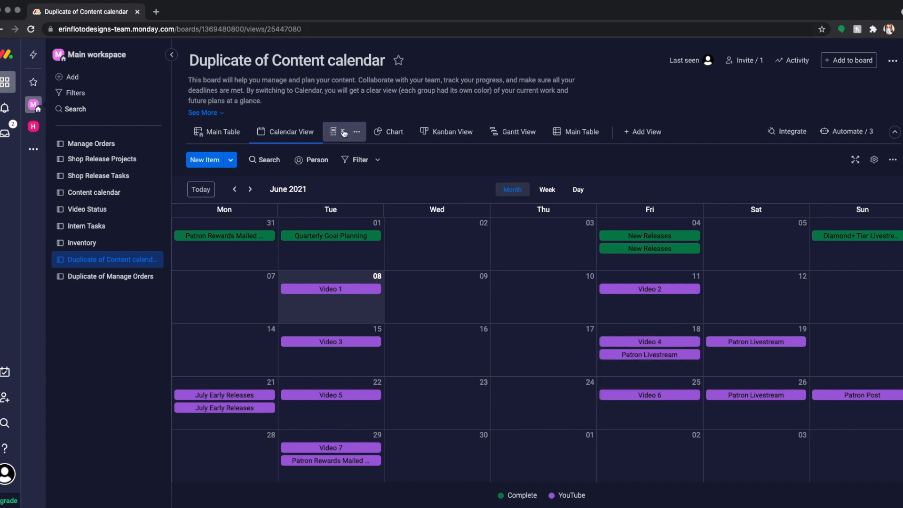
Step: Show the board in the Kanban View and examine its quick filters
left_click(438, 126)
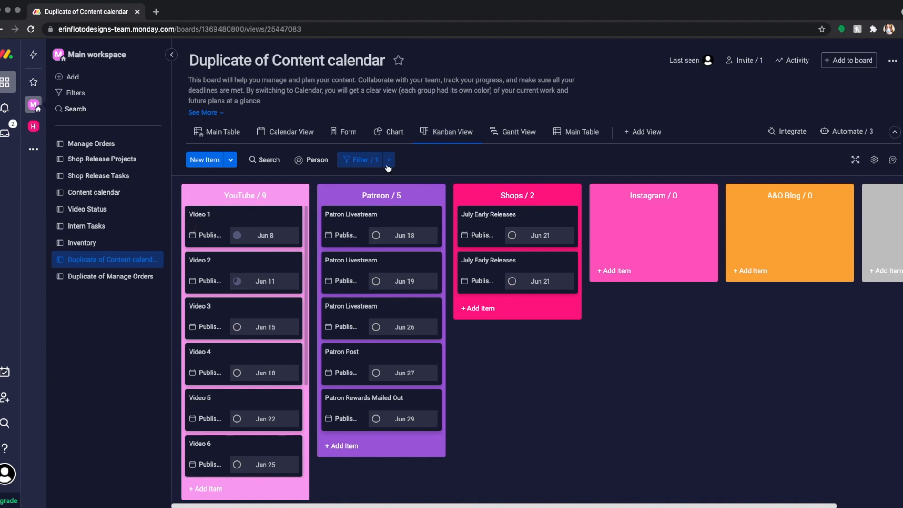
left_click(362, 160)
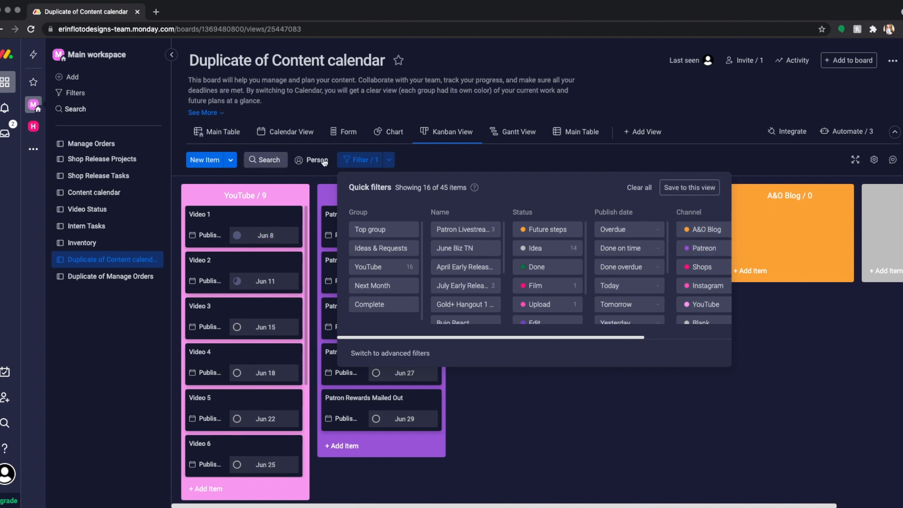
left_click(376, 161)
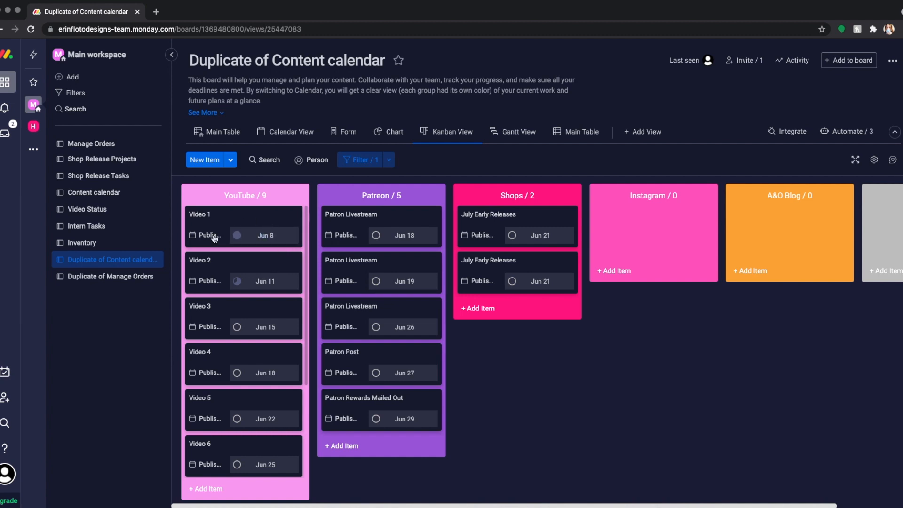
Step: Set the publish dates of Video 2 to Jun 18 and Video 4 to Jun 11, and return to the Main Table
left_click(266, 282)
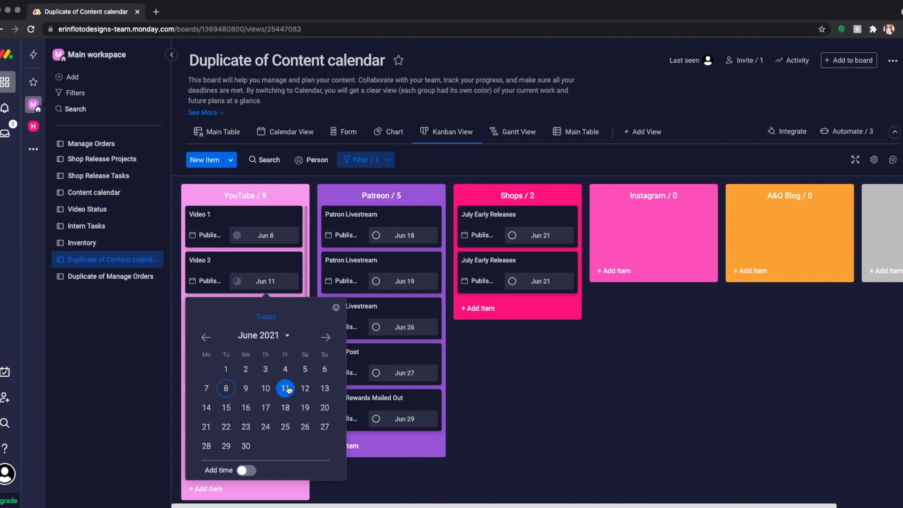
left_click(285, 408)
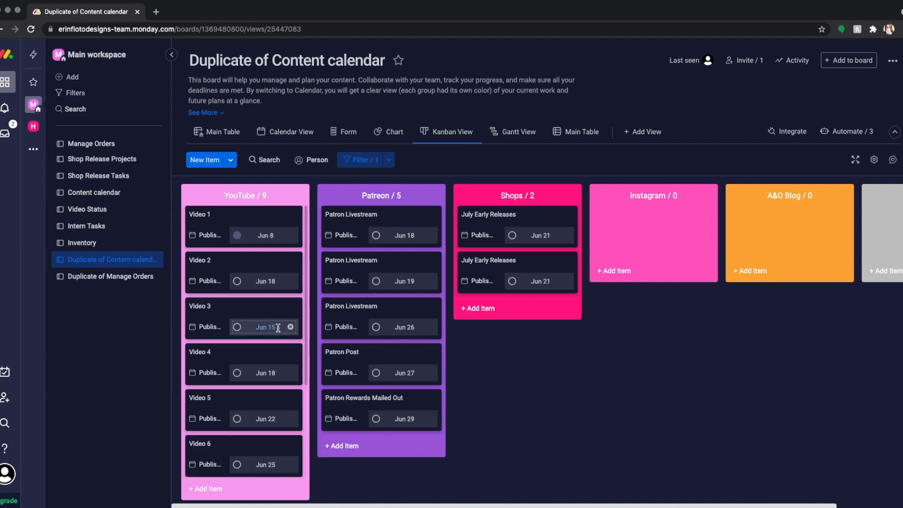
left_click(279, 373)
left_click(286, 429)
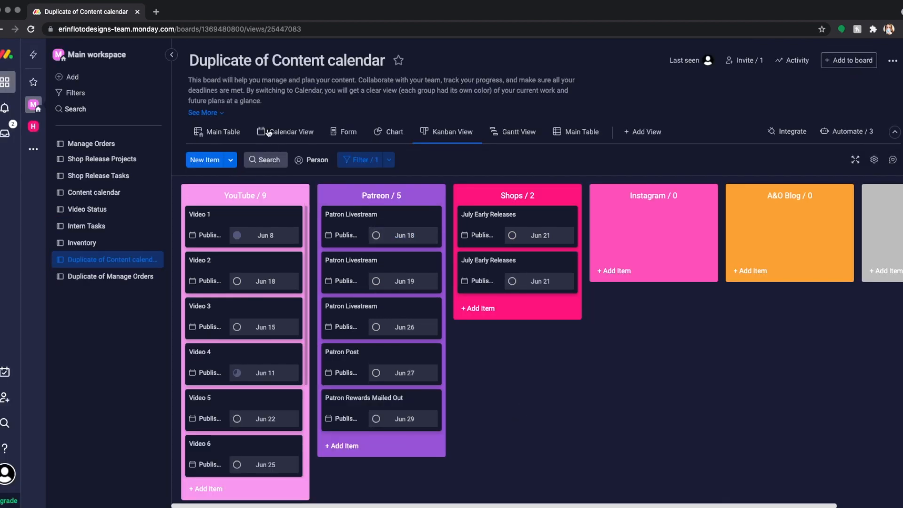
left_click(232, 133)
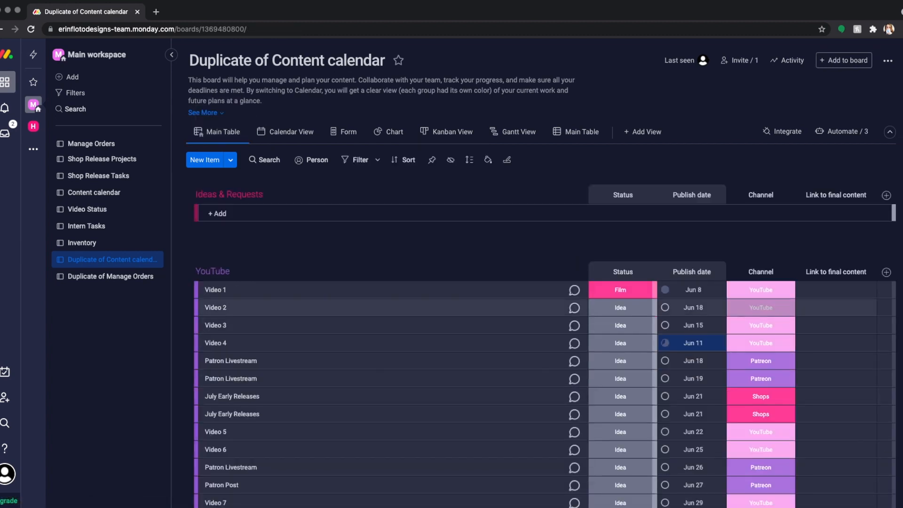
Step: Sort the board's items by ascending publish date and save the sort for the board
left_click(710, 346)
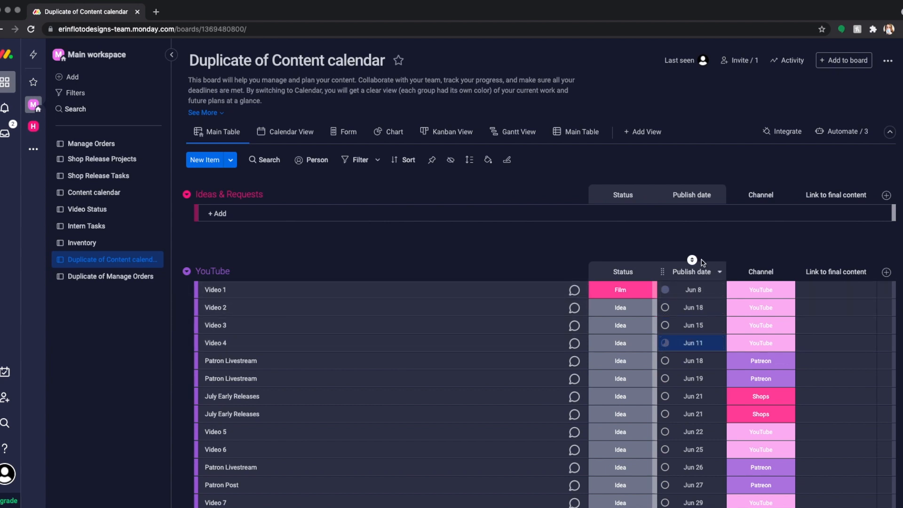
left_click(693, 261)
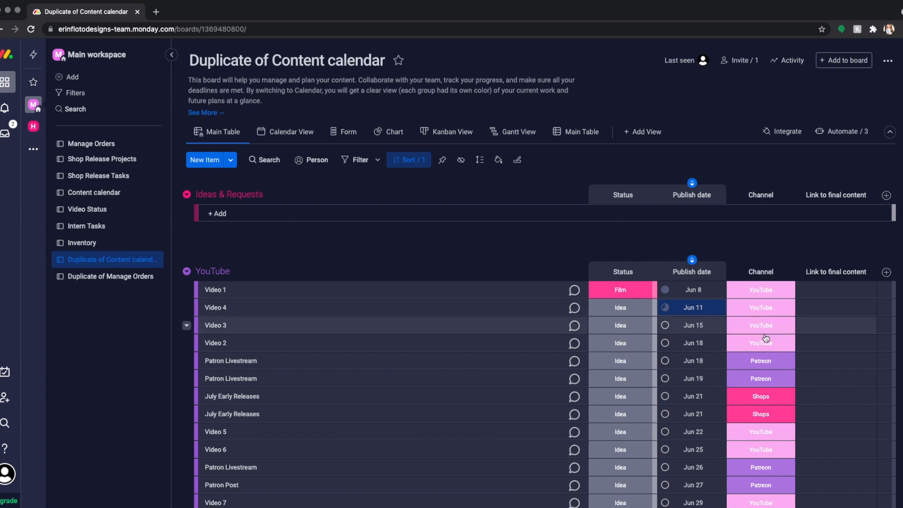
left_click(709, 261)
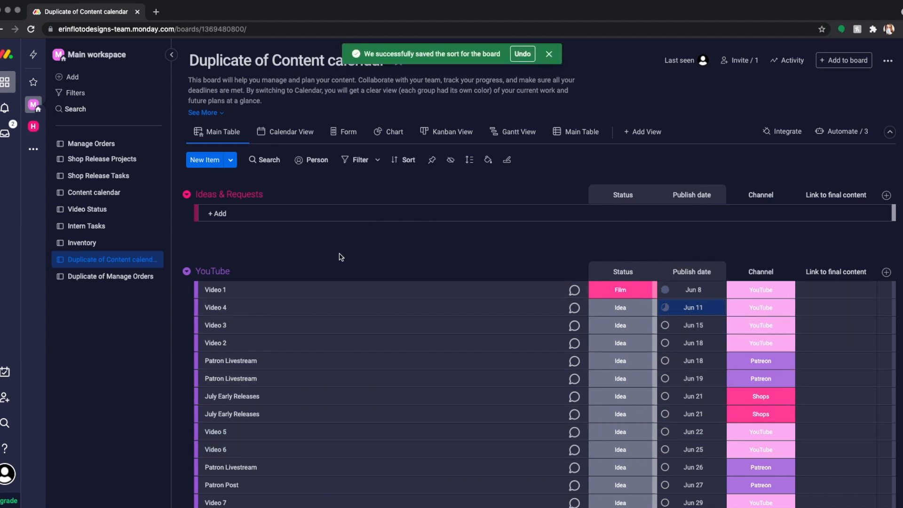
Step: Look through the board's groups, expanding the Complete group to examine its finished items
scroll(353, 285, "down", 4)
scroll(353, 286, "up", 4)
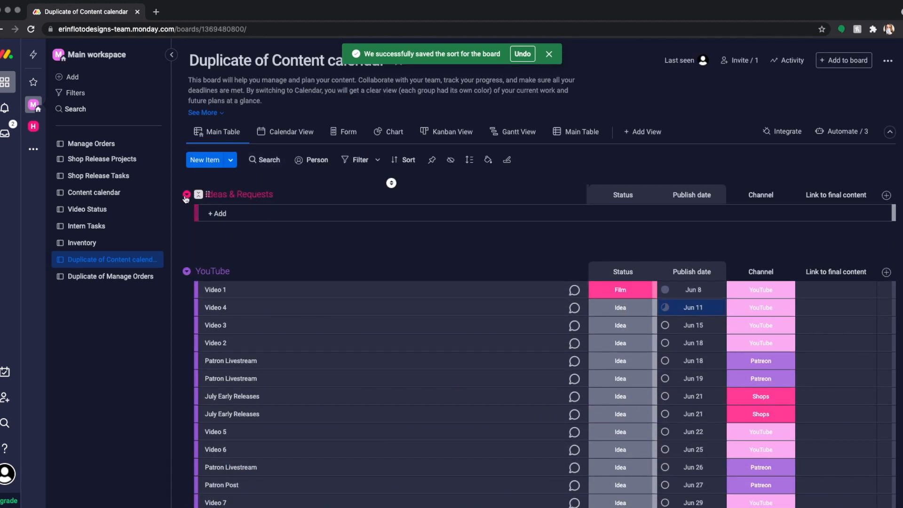
left_click(222, 215)
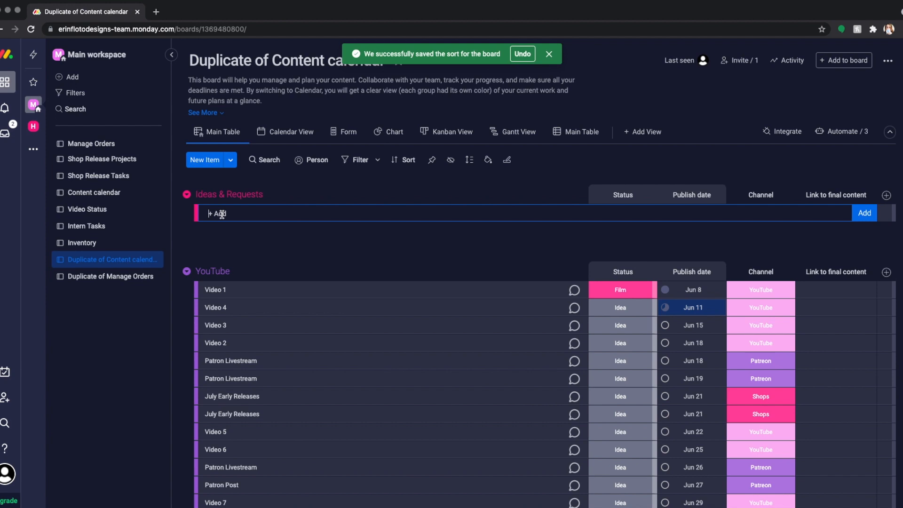
left_click(352, 256)
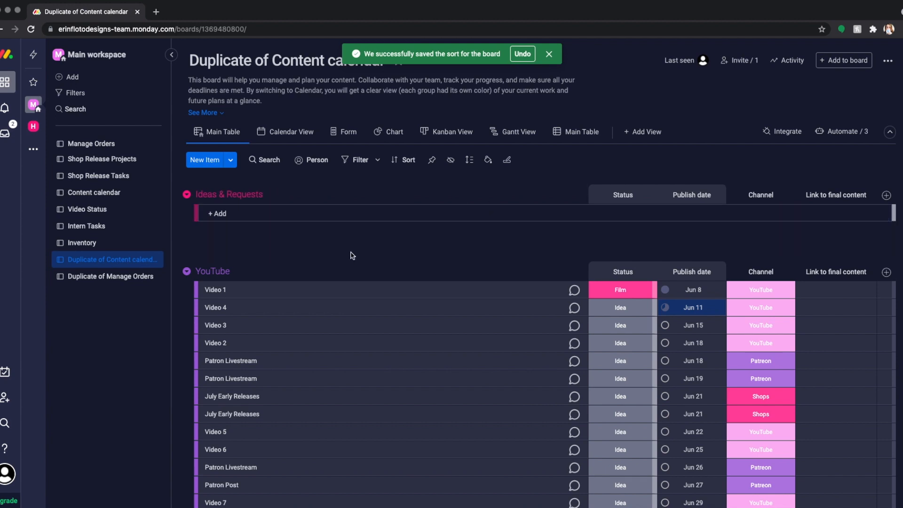
scroll(353, 256, "down", 5)
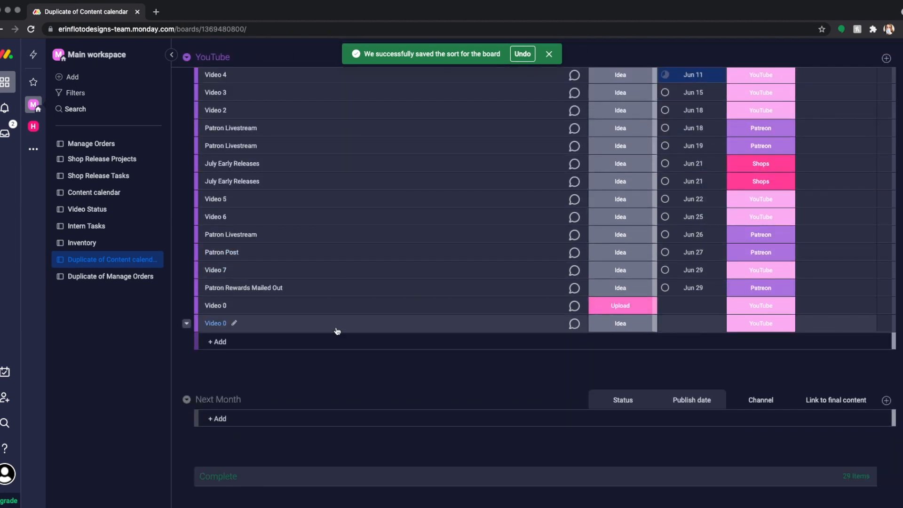
scroll(337, 333, "up", 2)
scroll(357, 356, "down", 2)
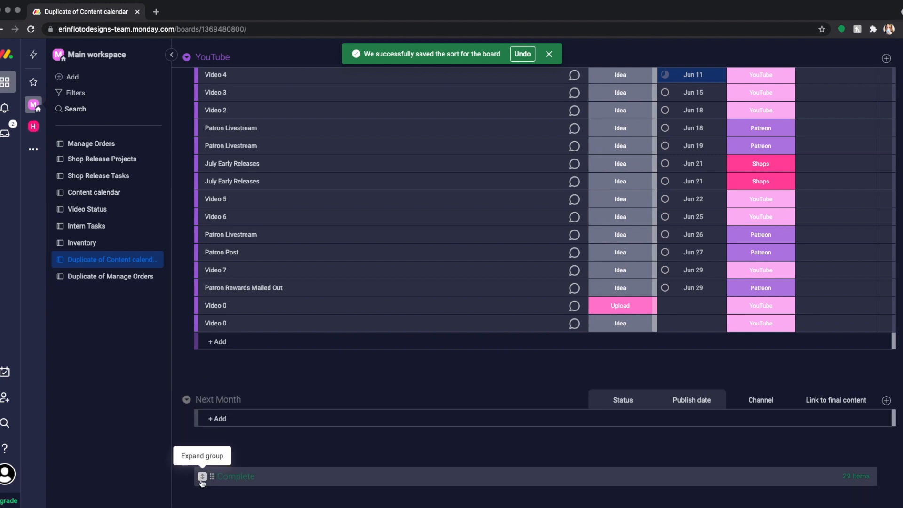
left_click(202, 476)
scroll(449, 420, "down", 8)
scroll(449, 420, "down", 8)
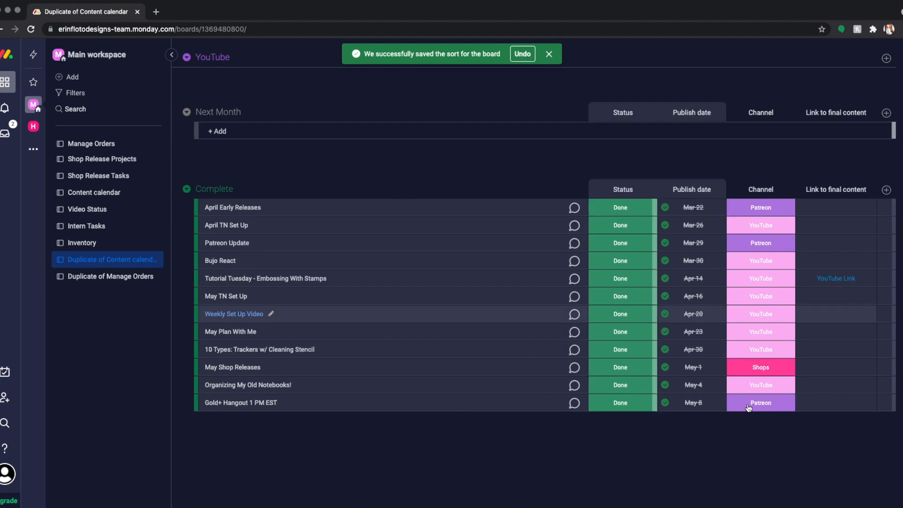
scroll(655, 354, "down", 8)
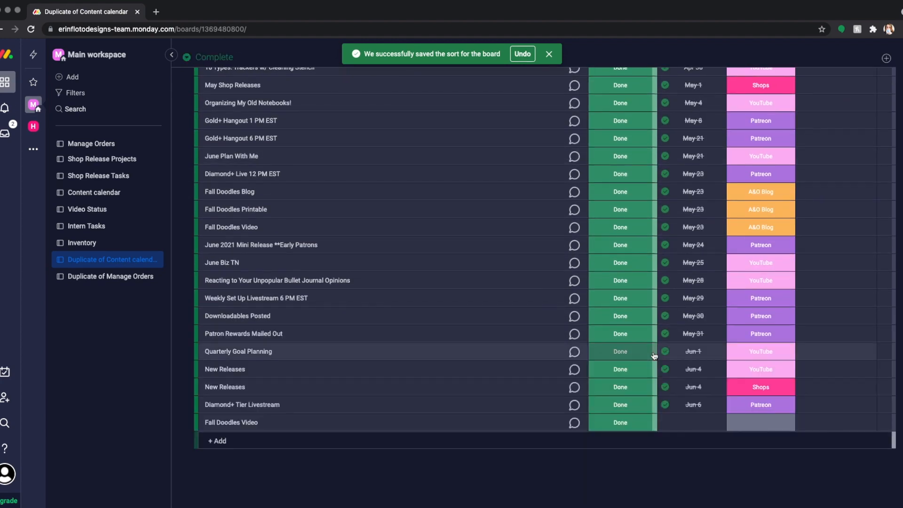
scroll(642, 353, "up", 20)
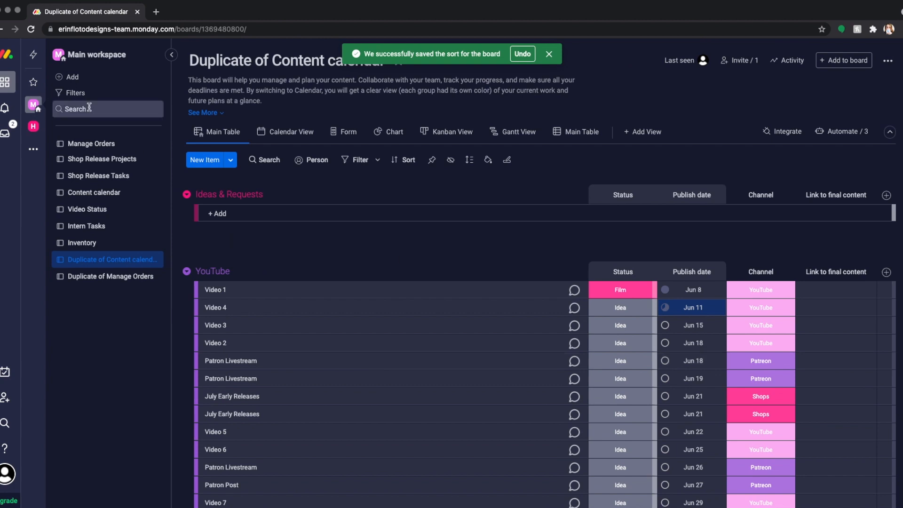
Step: Open the Duplicate of Manage Orders board and expand the subitems of Order 1
left_click(131, 278)
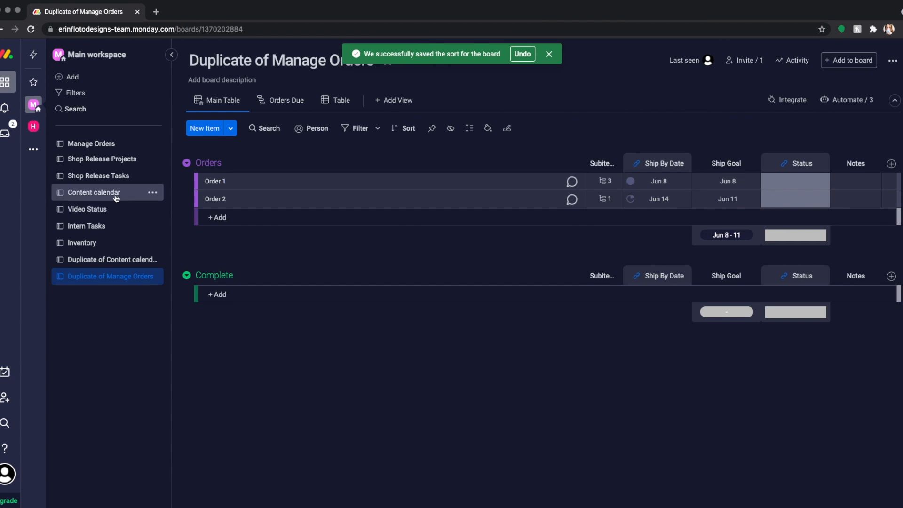
left_click(604, 183)
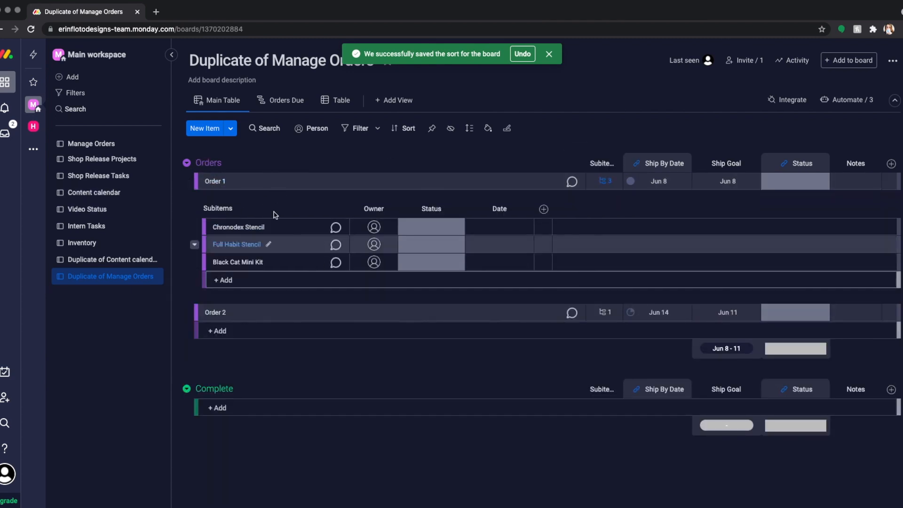
left_click(324, 278)
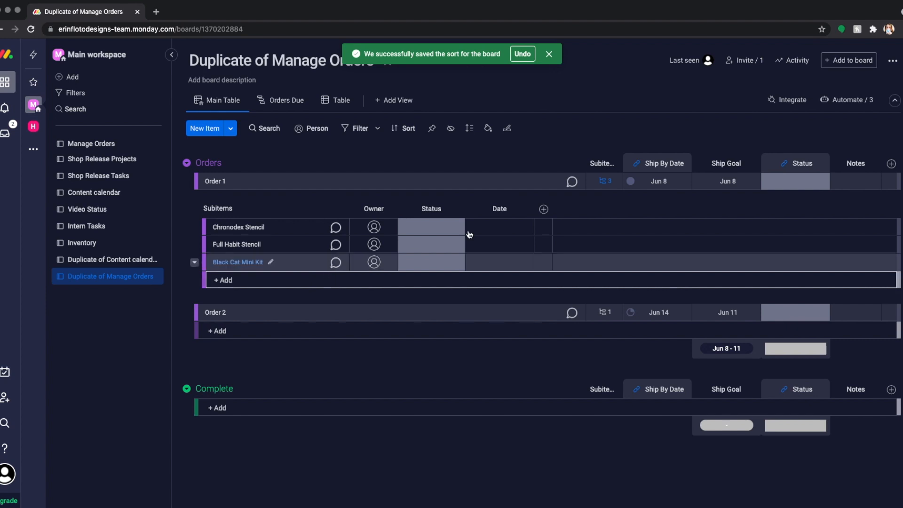
Step: Set the status of Order 1's subitems Chronodex Stencil, Full Habit Stencil and Black Cat Mini Kit to Done
left_click(442, 230)
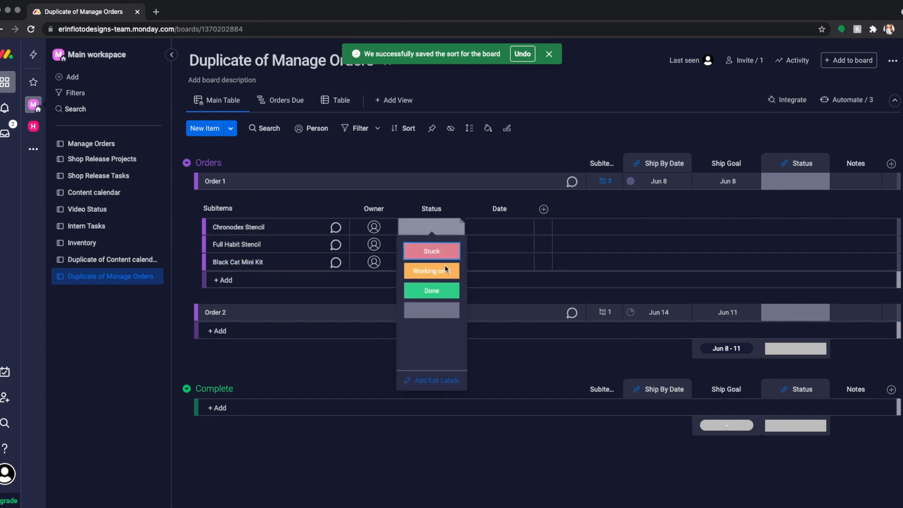
left_click(431, 291)
left_click(459, 246)
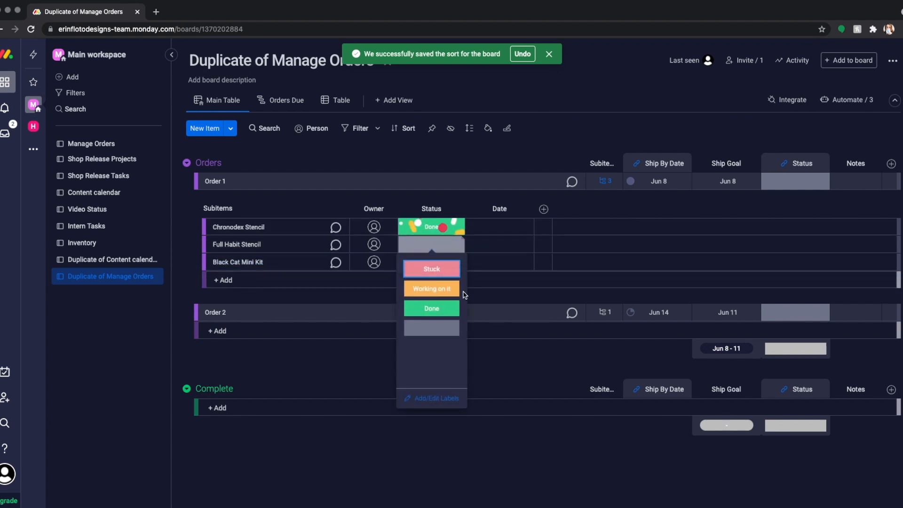
left_click(431, 309)
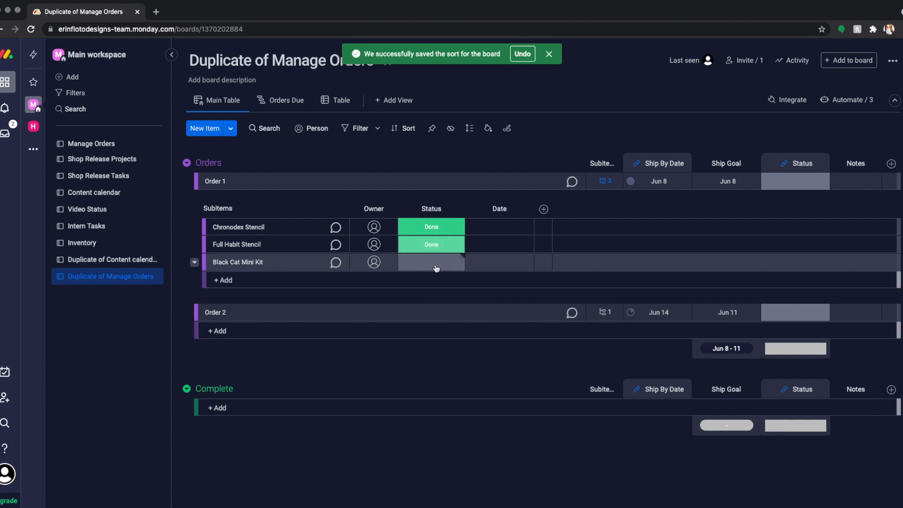
left_click(436, 268)
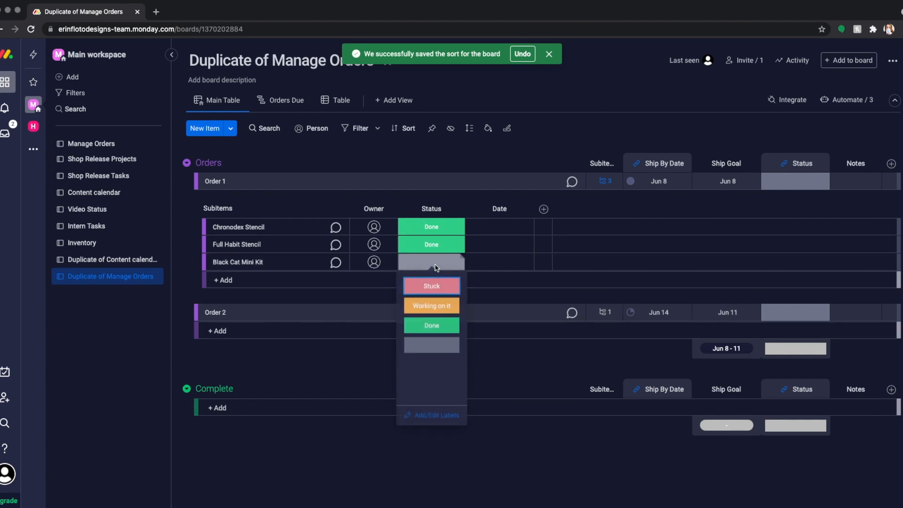
left_click(432, 325)
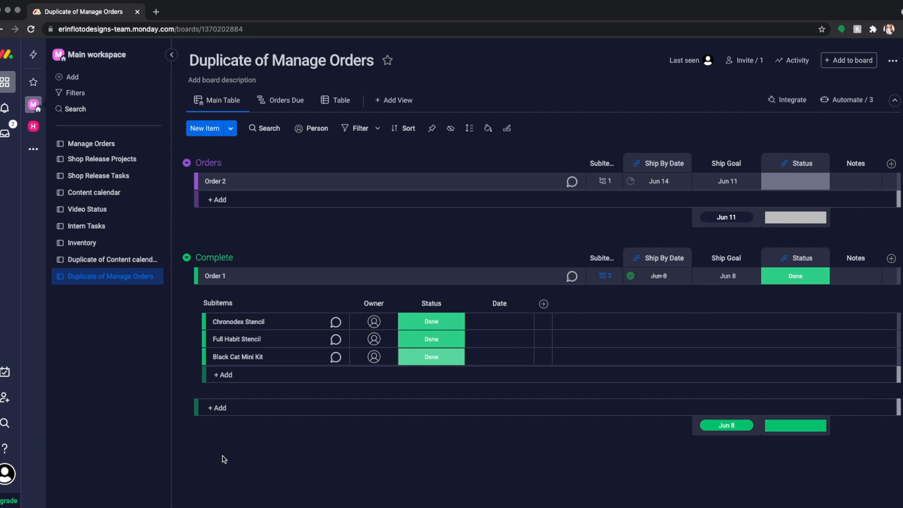
Step: Collapse Order 1's subitems in the Complete group and show the subitems of Order 2
left_click(186, 259)
left_click(187, 259)
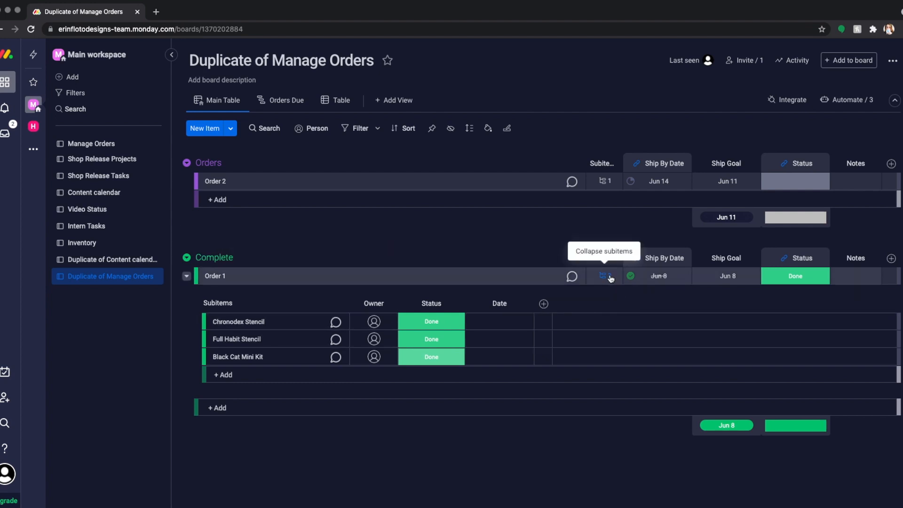
left_click(597, 280)
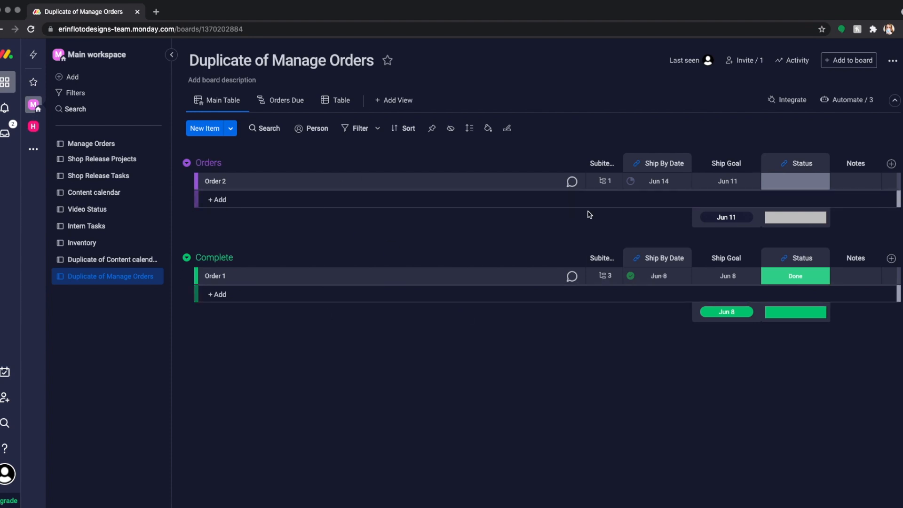
left_click(605, 183)
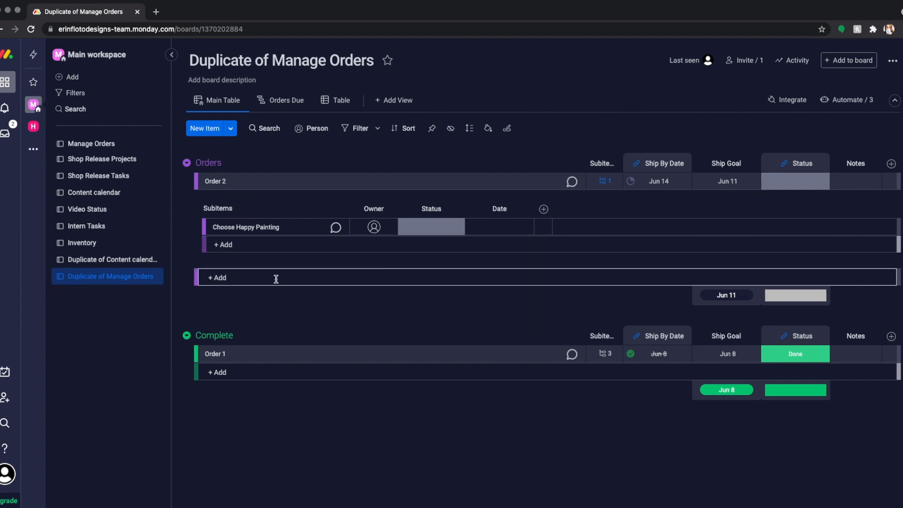
Step: Examine the orders board's active automations, return to the board and collapse Order 2's subitems
left_click(856, 106)
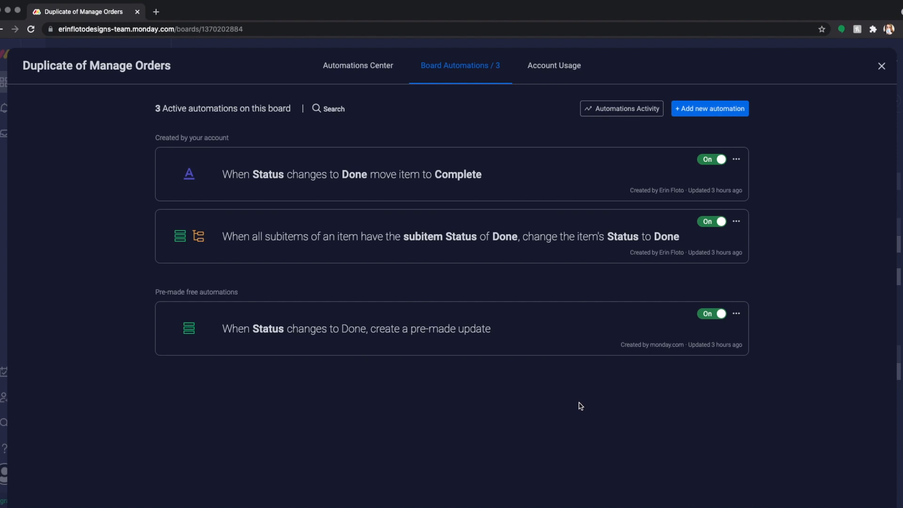
left_click(882, 69)
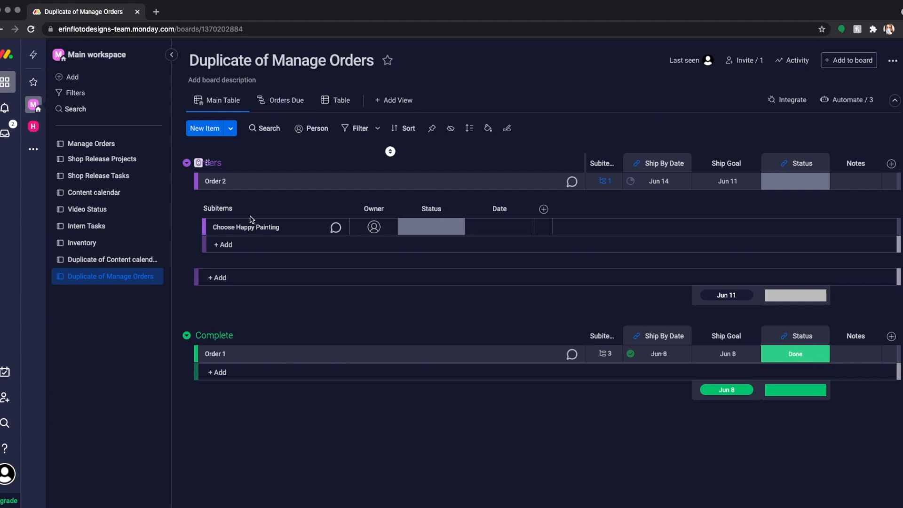
left_click(225, 278)
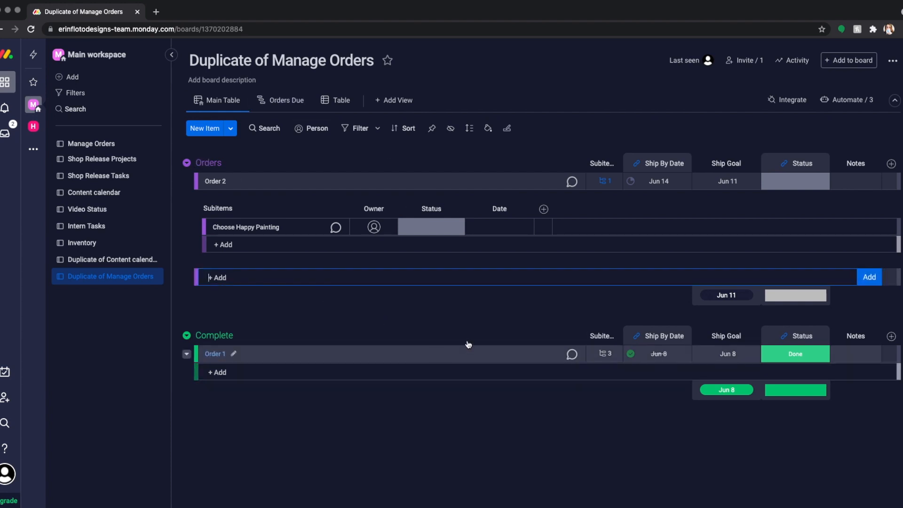
left_click(426, 321)
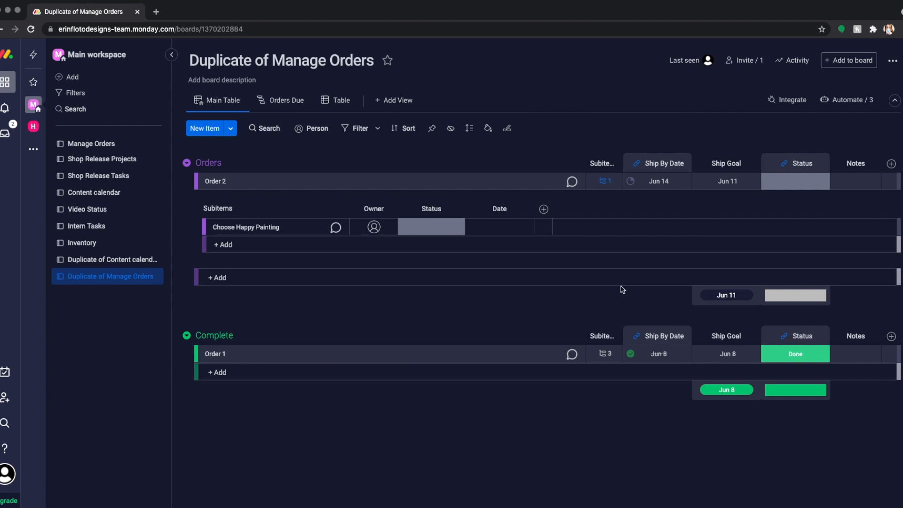
left_click(604, 185)
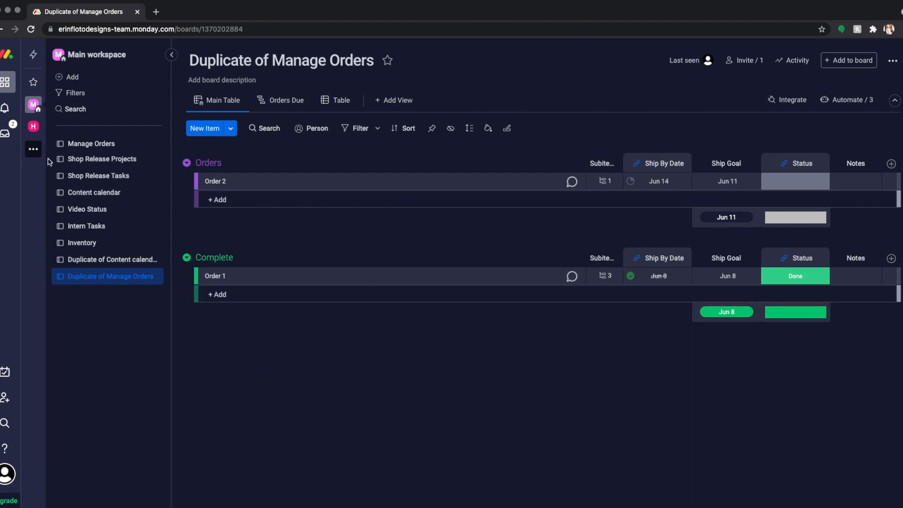
Step: Open the Shop Release Projects board and set the June 2021 Mini Release's status to Done
left_click(96, 160)
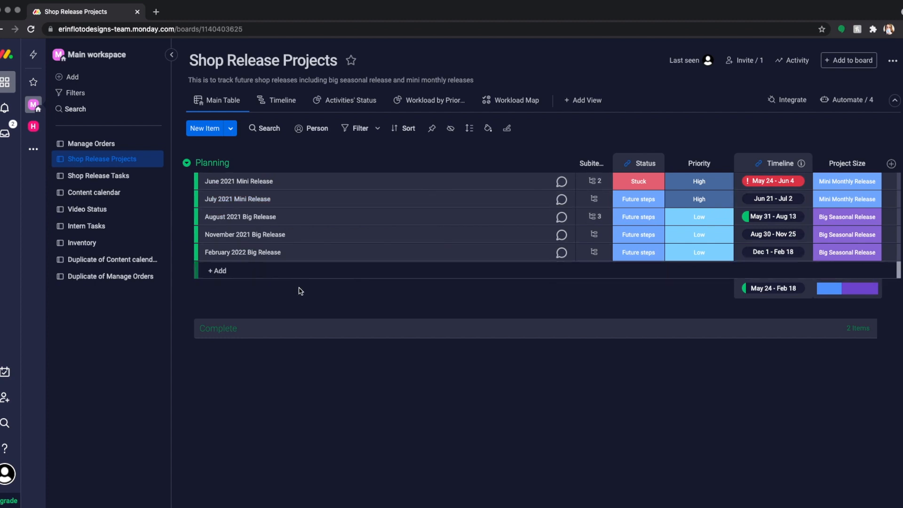
left_click(641, 185)
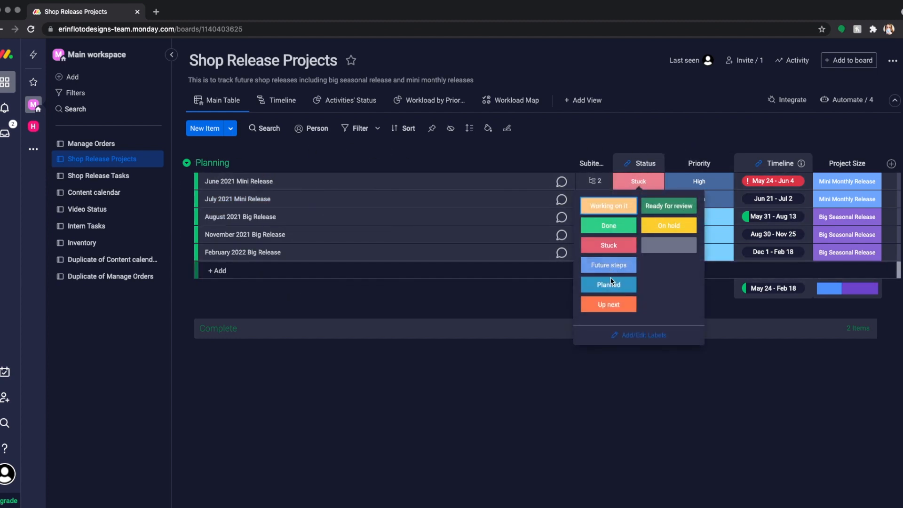
left_click(615, 227)
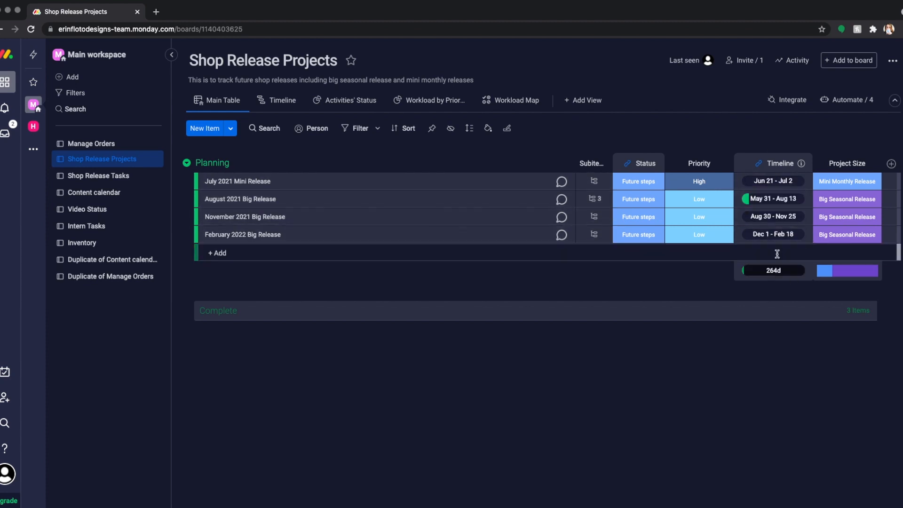
Step: Check the November 2021 Big Release's timeline dates and set the July 2021 Mini Release's status to Planned
left_click(792, 222)
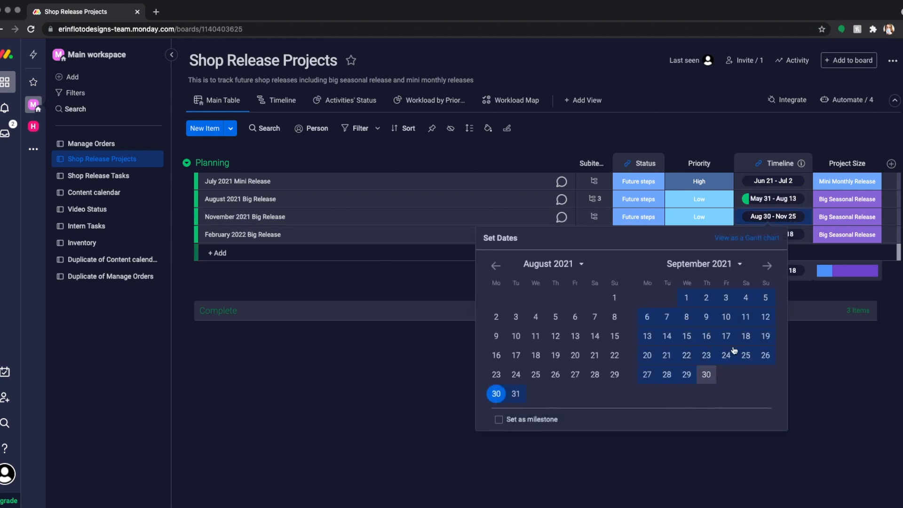
left_click(829, 365)
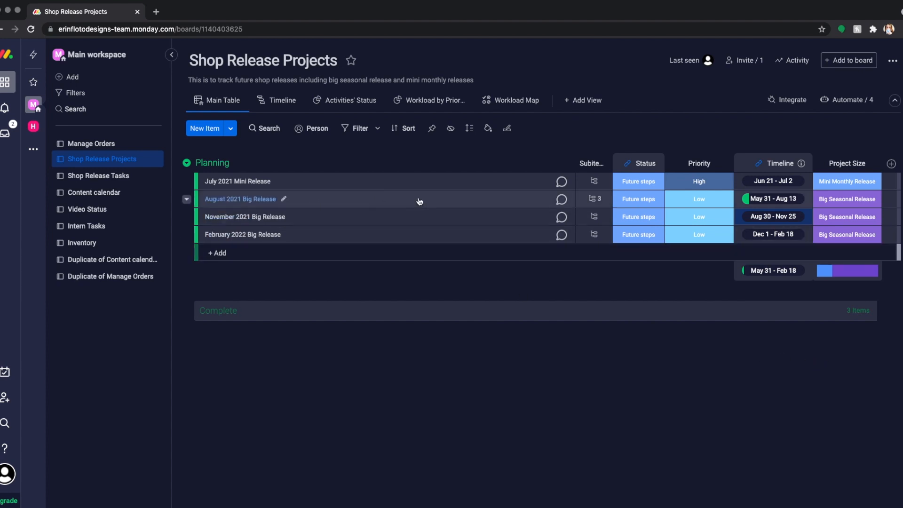
left_click(638, 185)
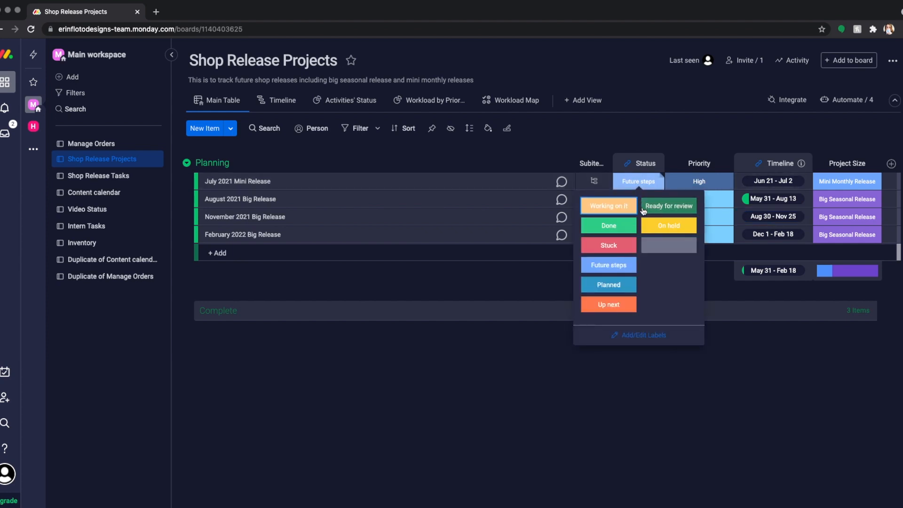
left_click(618, 284)
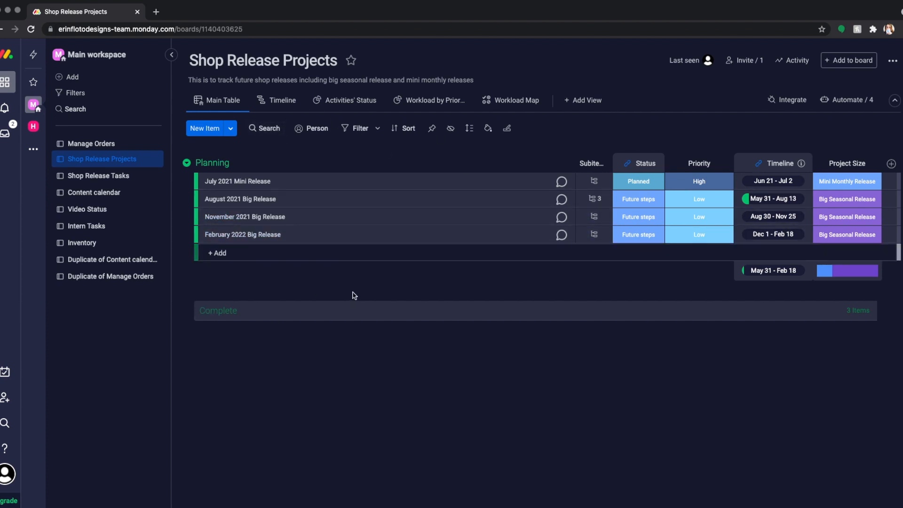
Step: Add a September 2021 Mini Release item to the Planning group and place it between the August and November 2021 releases
left_click(240, 256)
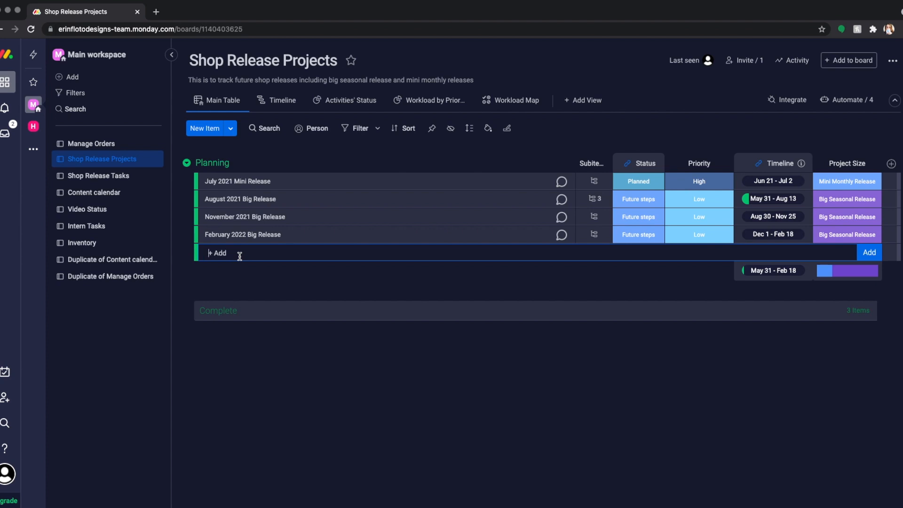
type("September 2021 Mini Release")
key("Return")
left_click_drag(297, 252, 308, 217)
left_click_drag(301, 199, 300, 202)
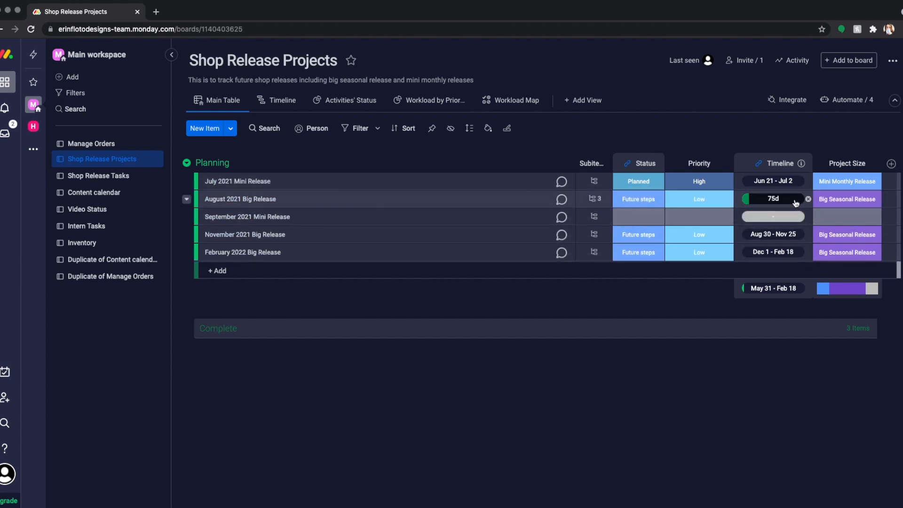
Step: Set the September 2021 Mini Release's timeline to August 14 through September 3, 2021
left_click(777, 218)
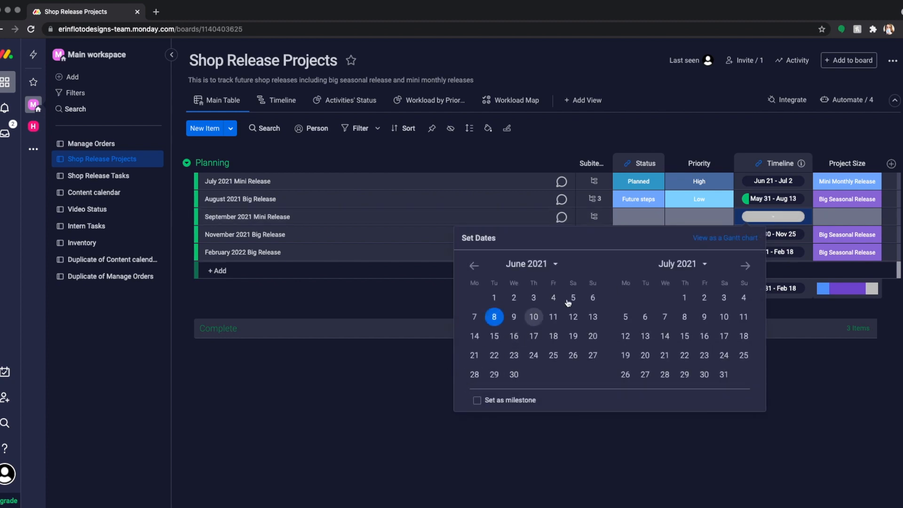
left_click(747, 267)
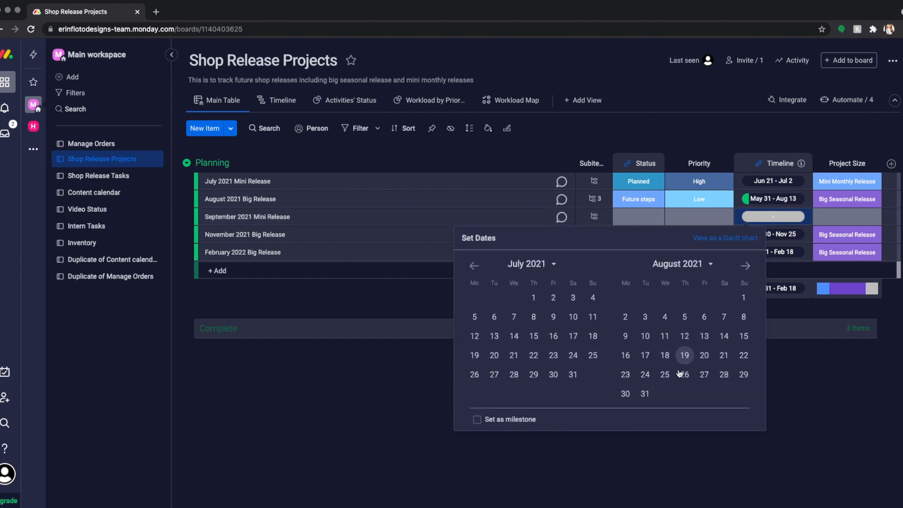
left_click(723, 337)
left_click(748, 267)
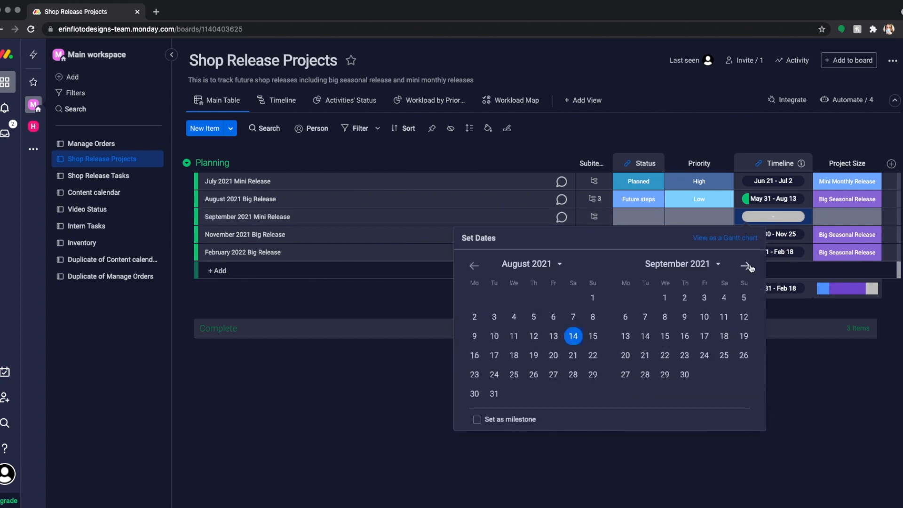
left_click(705, 298)
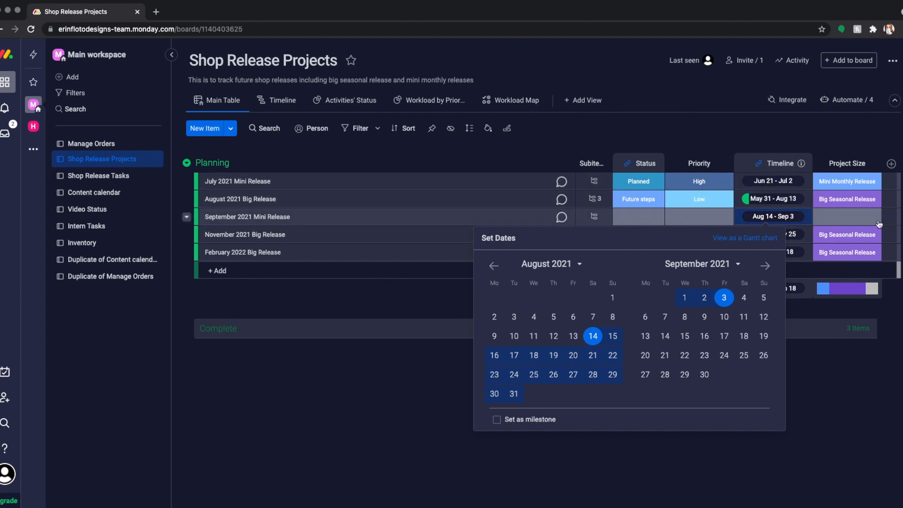
Step: Set the September 2021 Mini Release's project size to Mini Monthly Release, its priority to Low and its status to Future steps
left_click(854, 221)
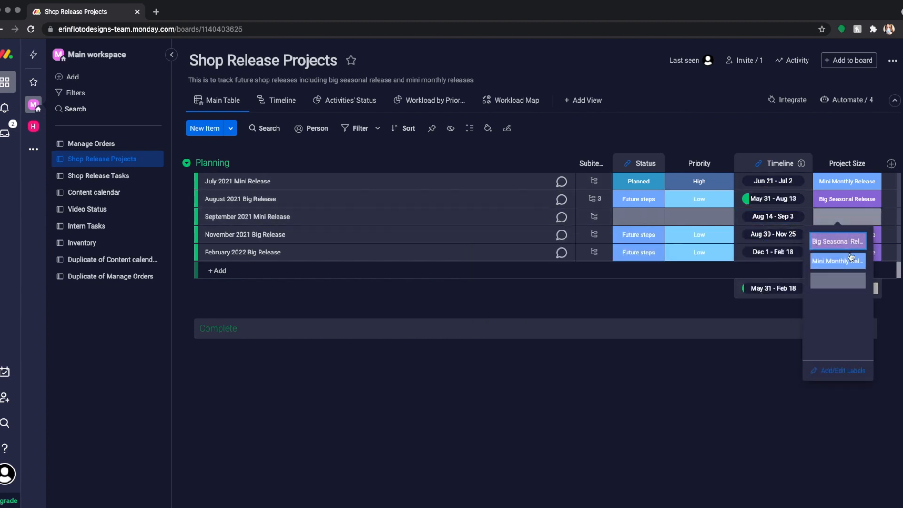
left_click(838, 261)
left_click(698, 217)
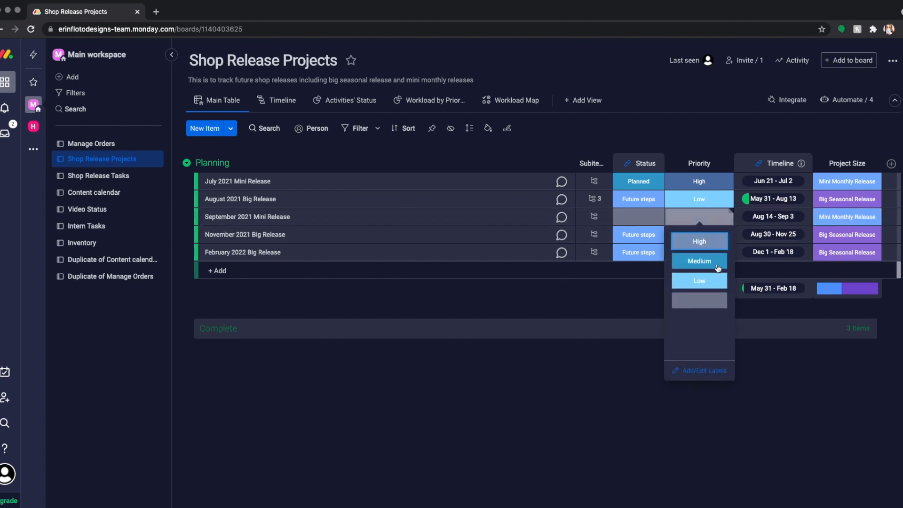
left_click(717, 282)
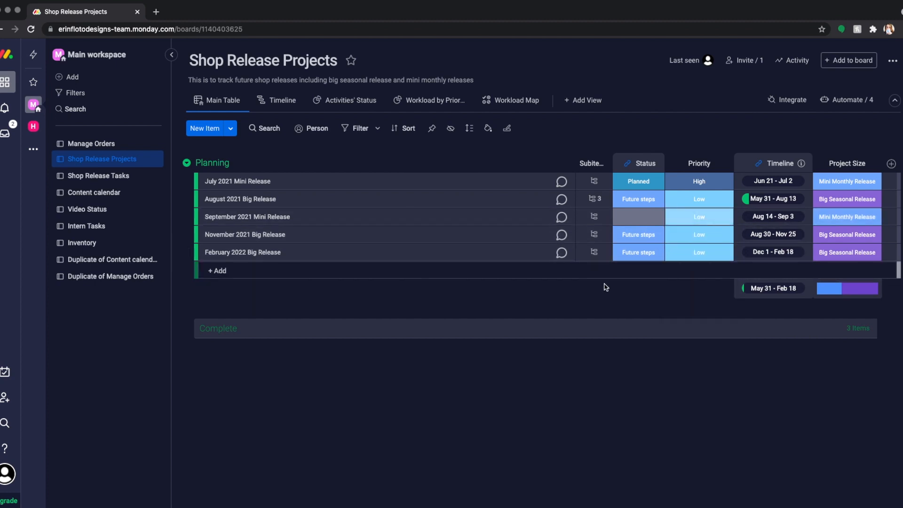
left_click(652, 223)
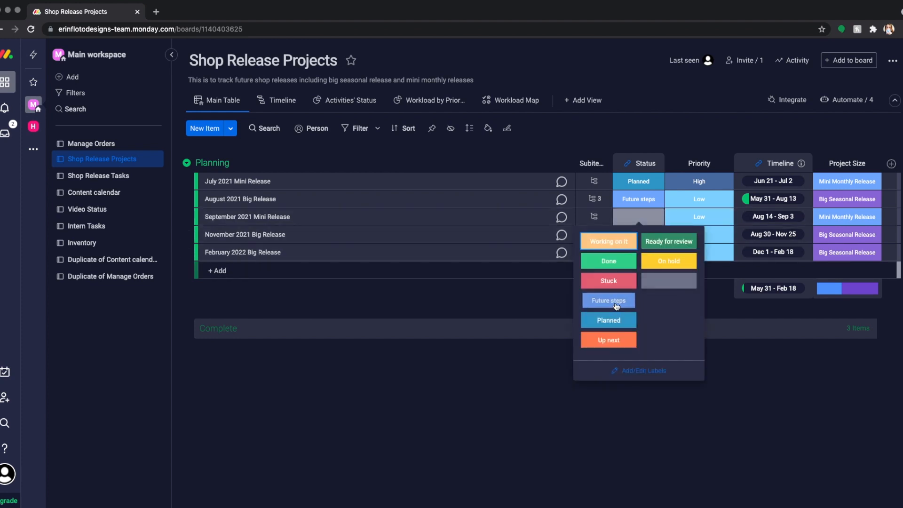
left_click(609, 300)
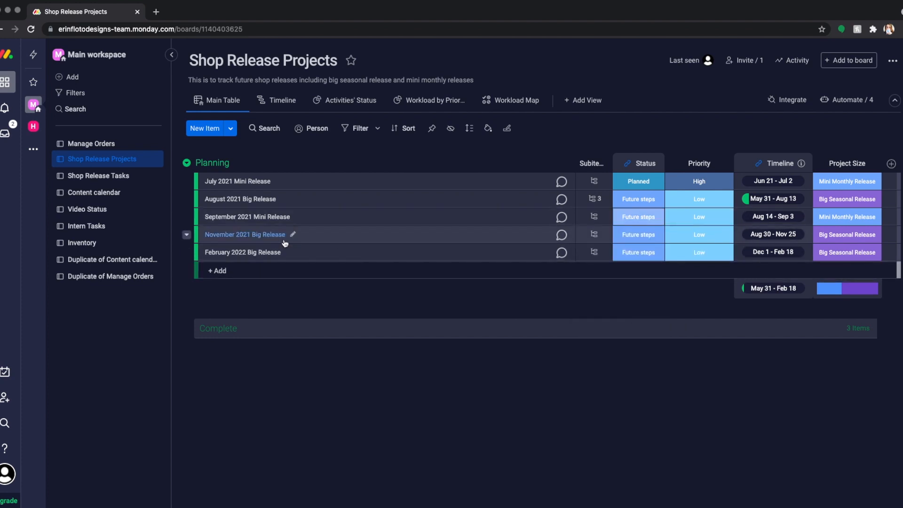
Step: Add a subitem named "This type of Stencil" to the July 2021 Mini Release
left_click(587, 181)
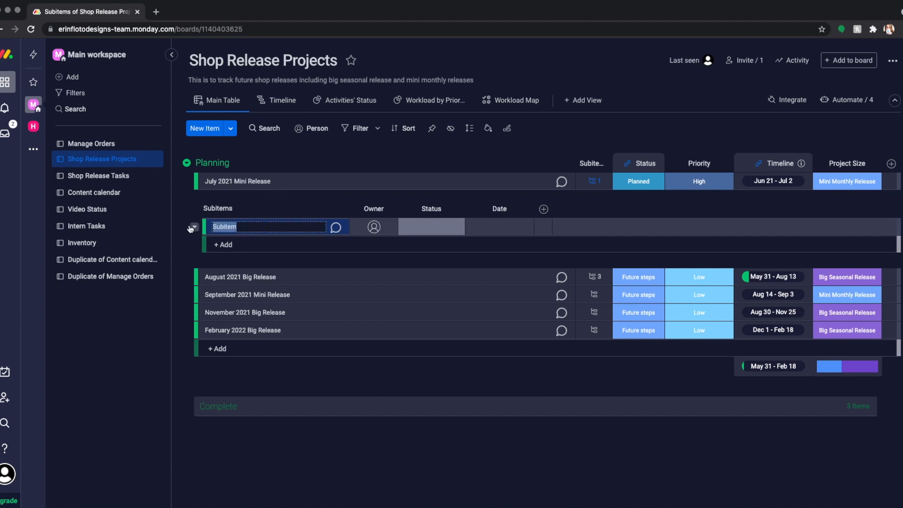
type("This type of Stencil")
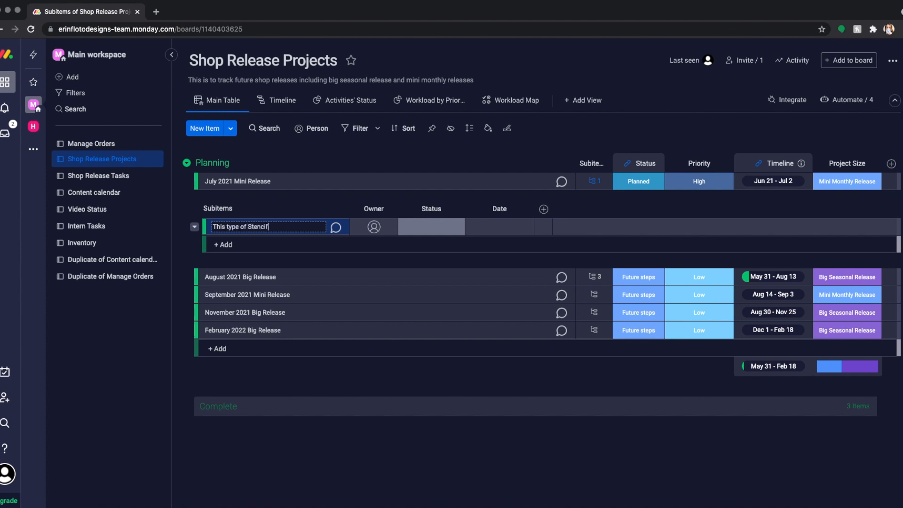
key("Return")
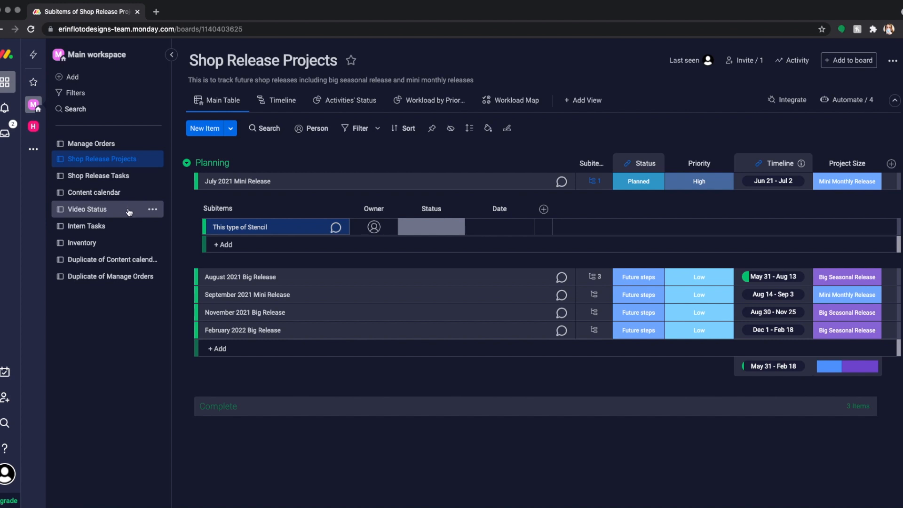
Step: Duplicate the Video Status board with its structure only, without keeping the board subscribers
left_click(153, 209)
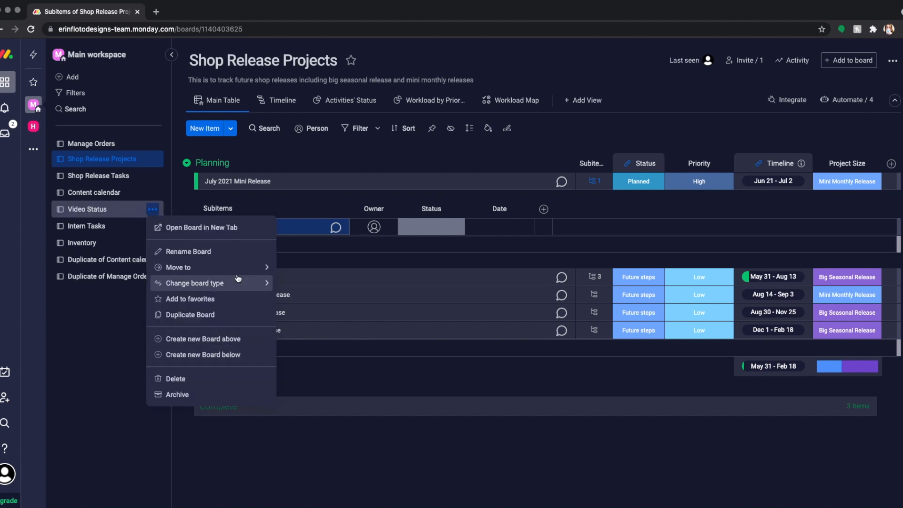
left_click(212, 315)
left_click(439, 269)
left_click(428, 268)
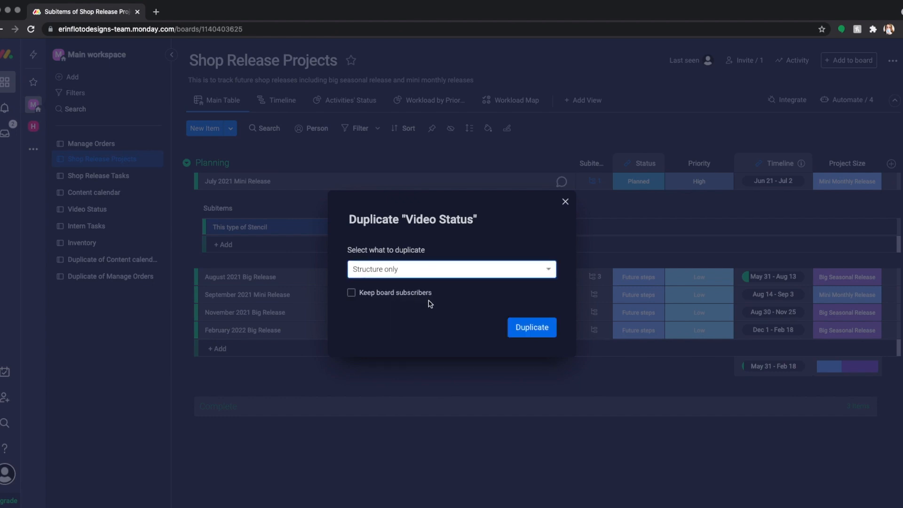
left_click(541, 329)
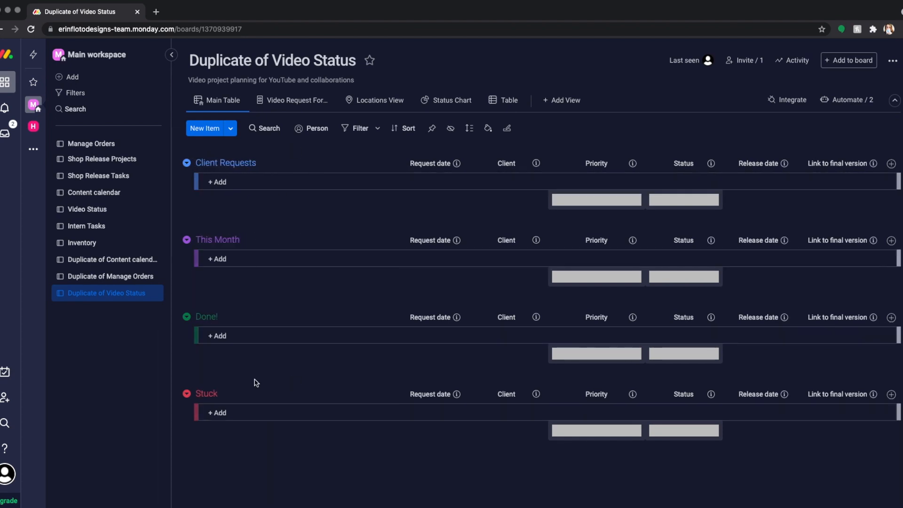
left_click(226, 262)
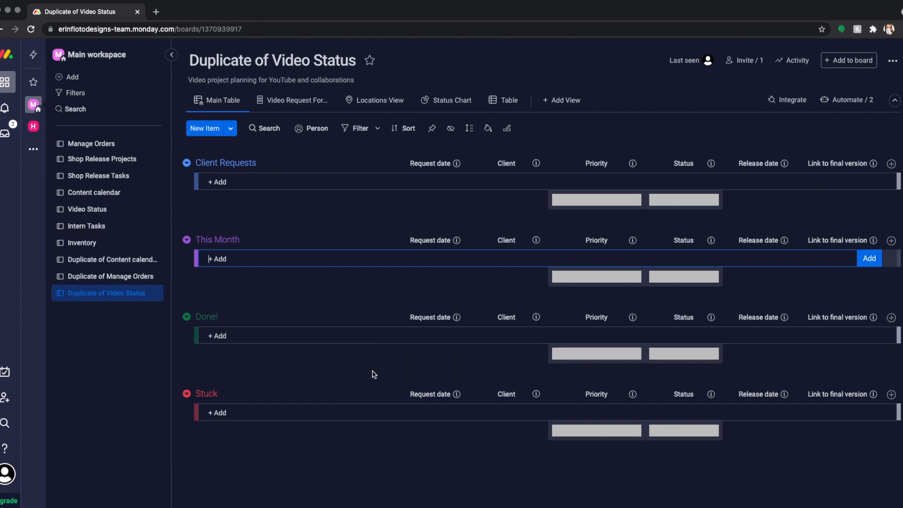
left_click(201, 368)
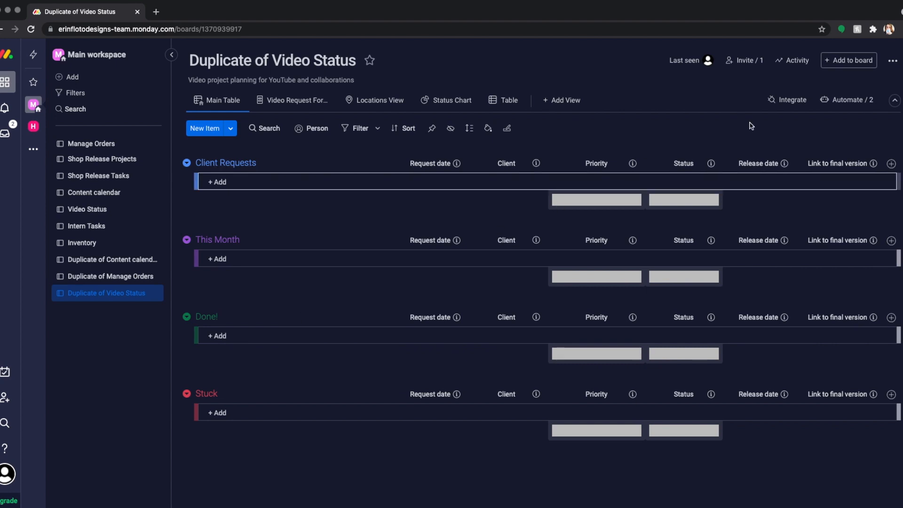
Step: Examine the active automations of the duplicated Video Status board and return to the board
left_click(849, 100)
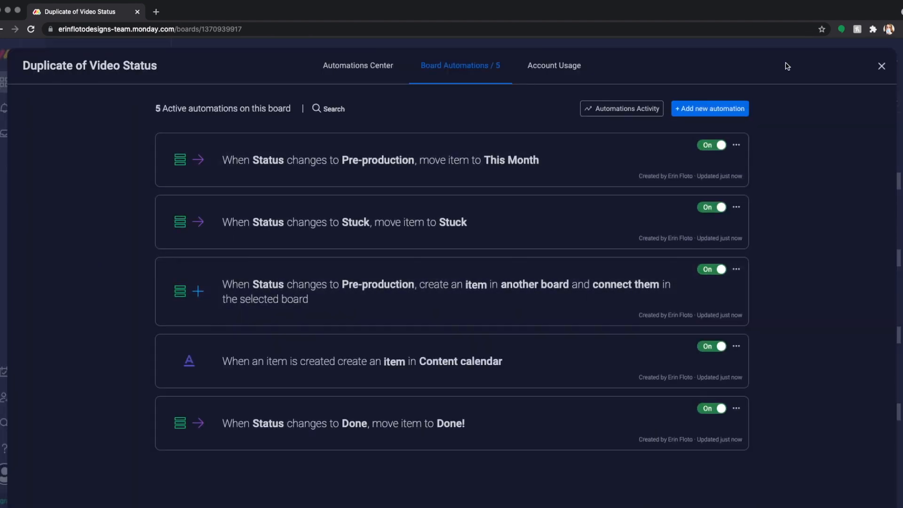
left_click(882, 66)
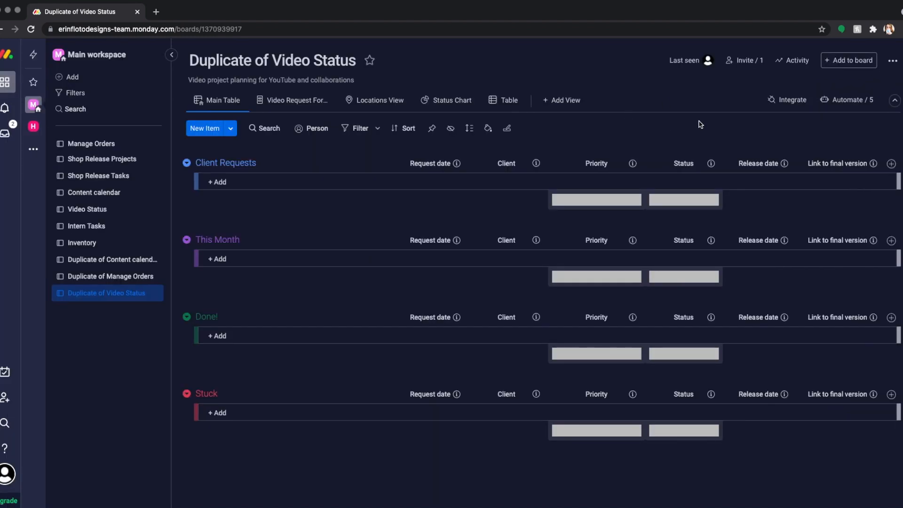
Step: Draft a custom automation that sets Status to Done when the Release date arrives, and return to the board without creating it
left_click(831, 107)
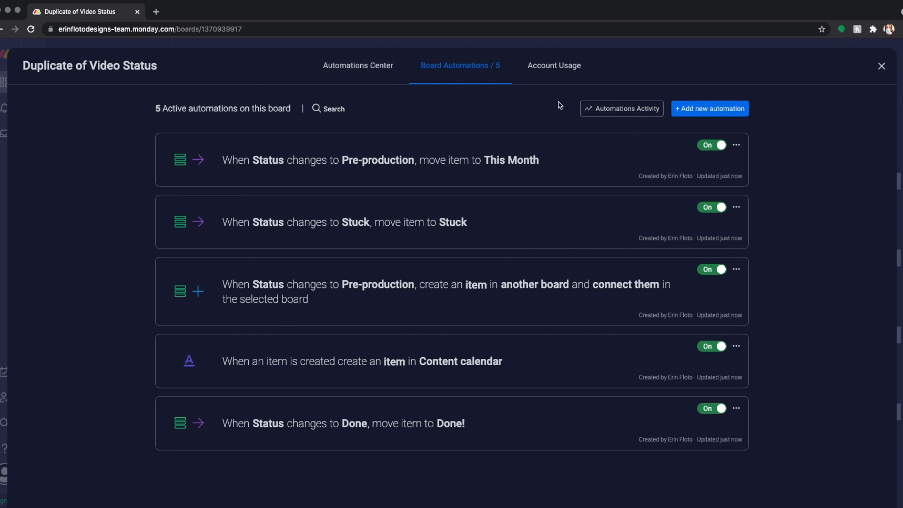
left_click(705, 113)
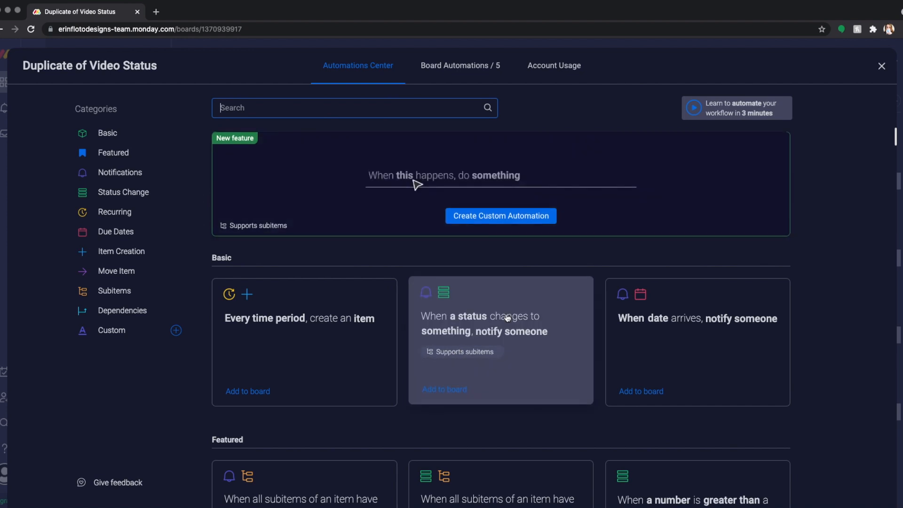
left_click(498, 220)
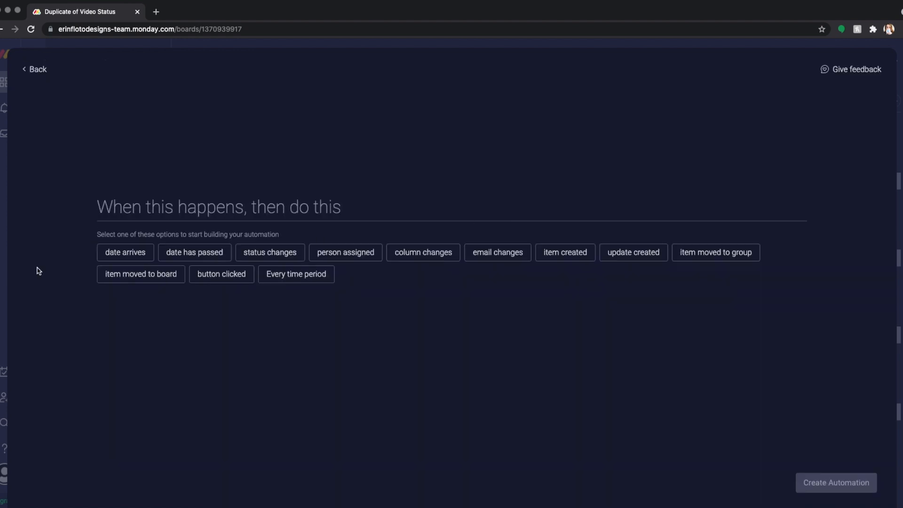
left_click(127, 257)
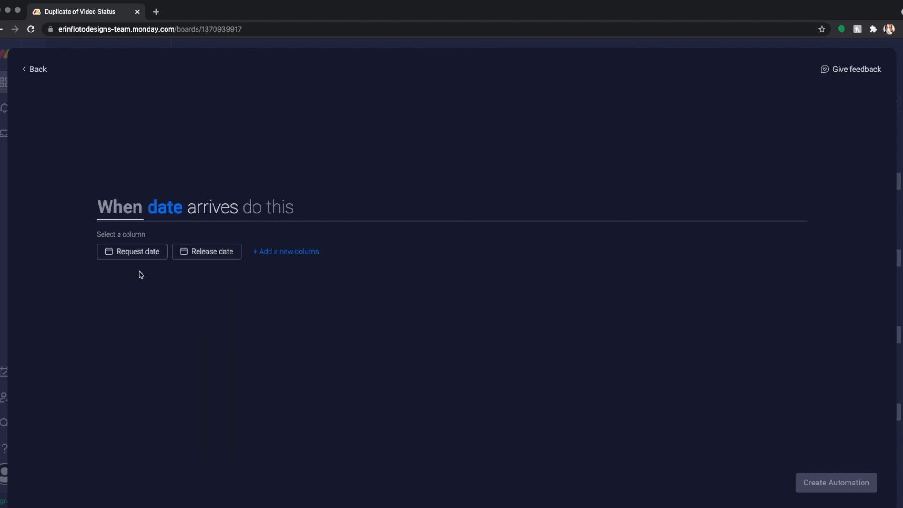
left_click(197, 255)
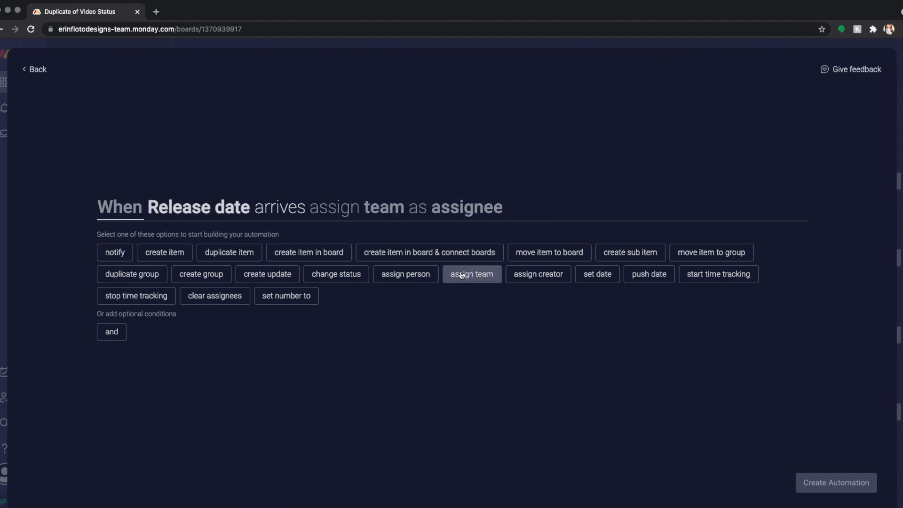
left_click(365, 274)
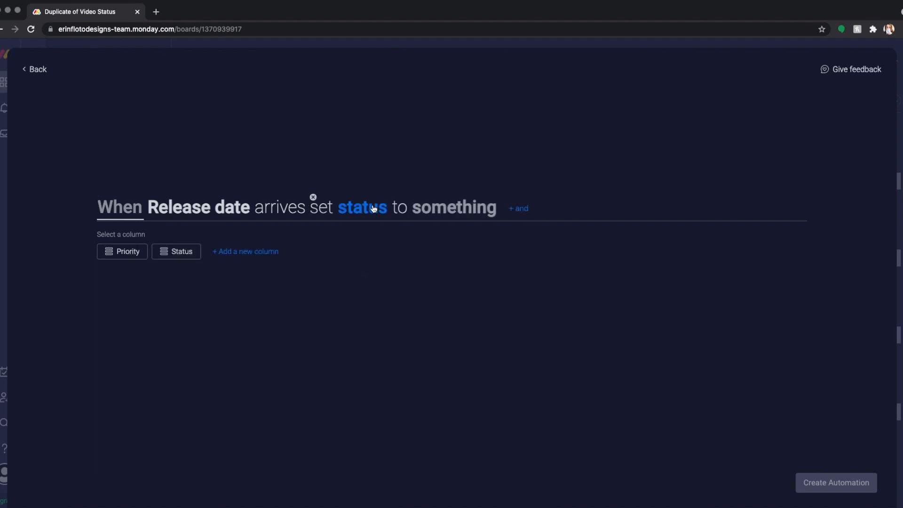
left_click(181, 251)
left_click(489, 253)
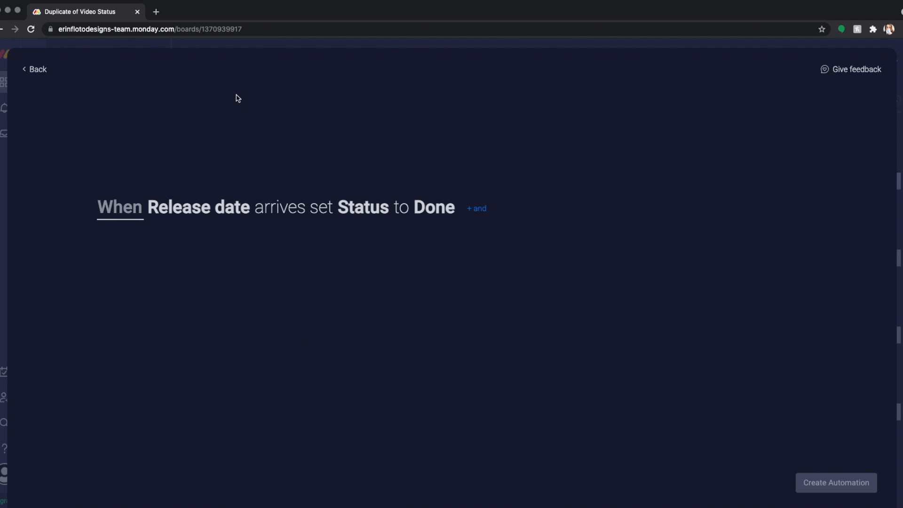
left_click(50, 74)
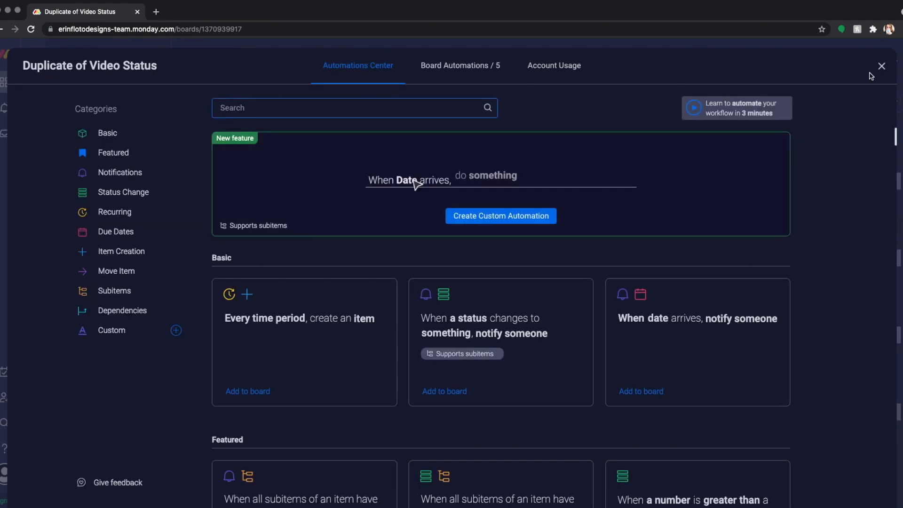
left_click(881, 66)
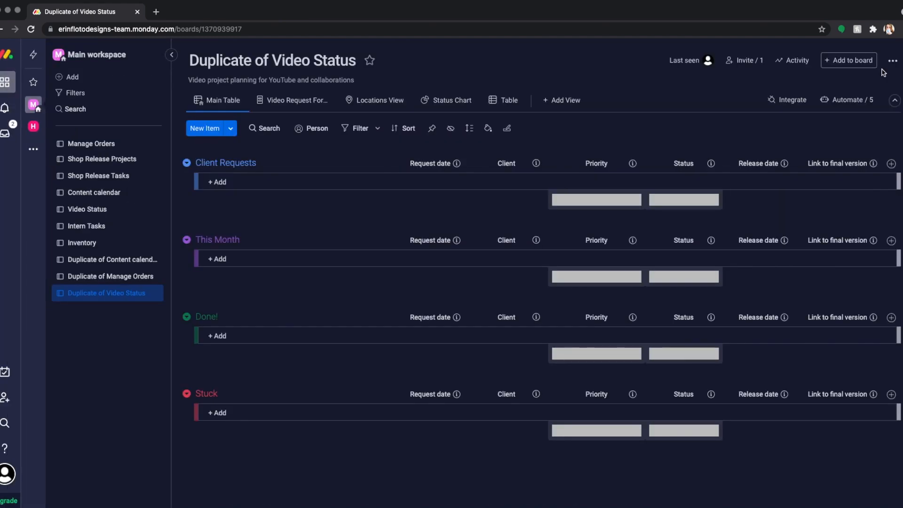